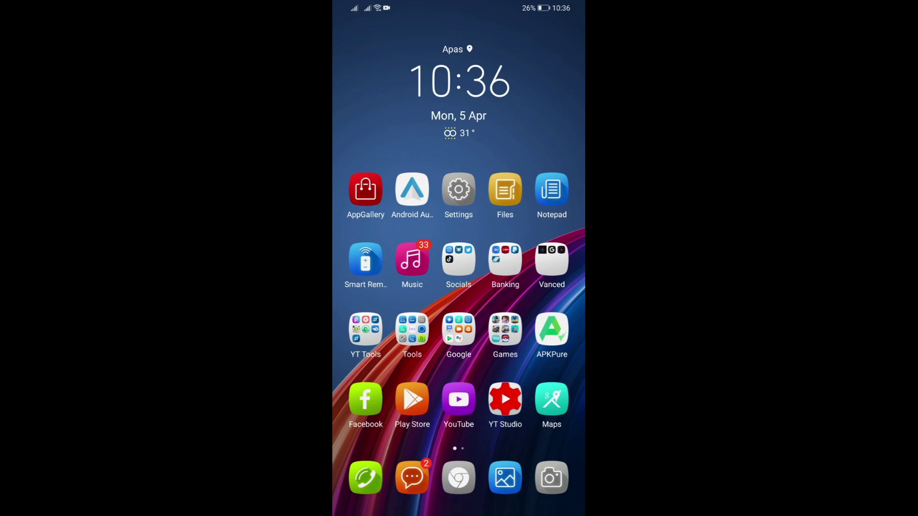
Search the app list for 'goo' with system processes shown and open Google Services Framework's info.
left_click(458, 189)
mouse_move(512, 402)
left_mouse_down()
mouse_move(513, 216)
mouse_move(508, 430)
mouse_move(498, 179)
left_mouse_up()
left_click(403, 208)
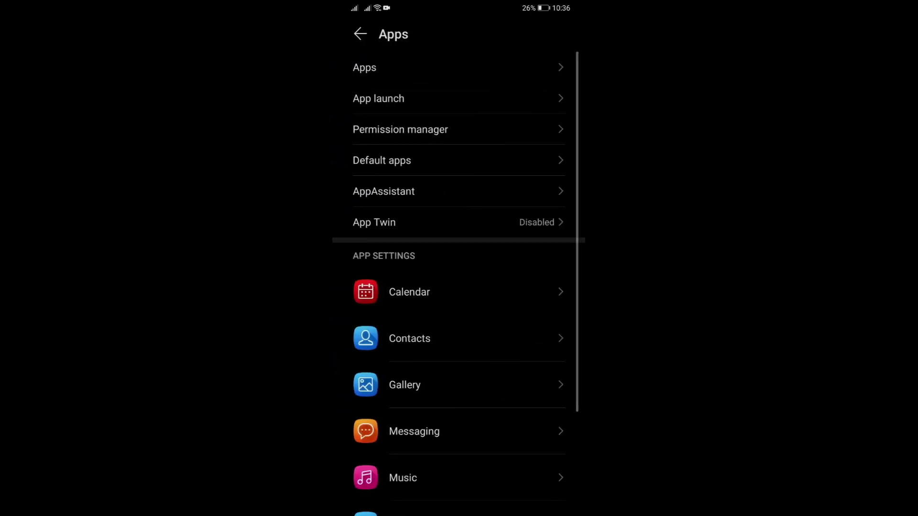
left_click(364, 68)
left_click(459, 105)
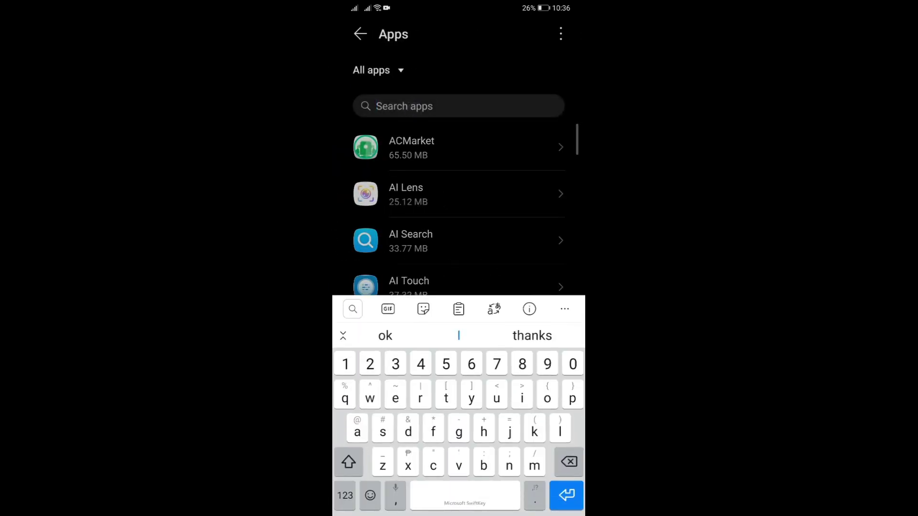
type("goo")
key("Escape")
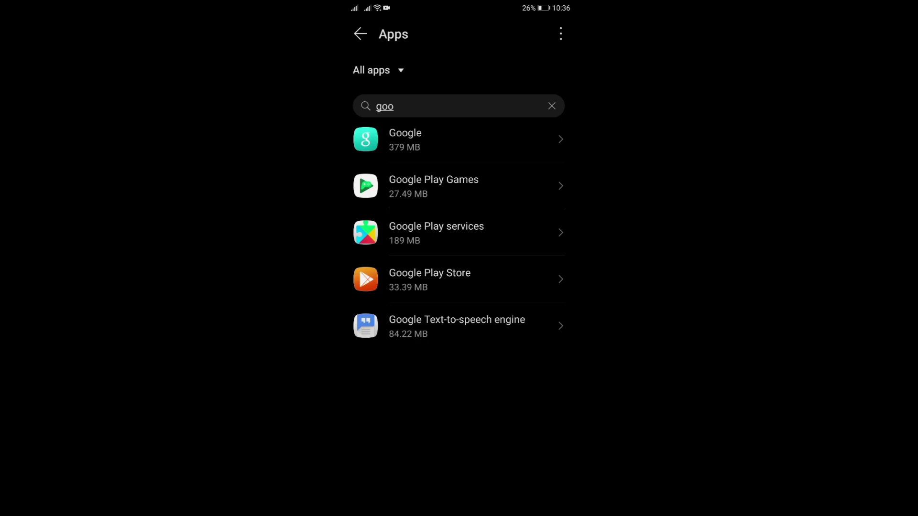
left_click(560, 33)
left_click(490, 158)
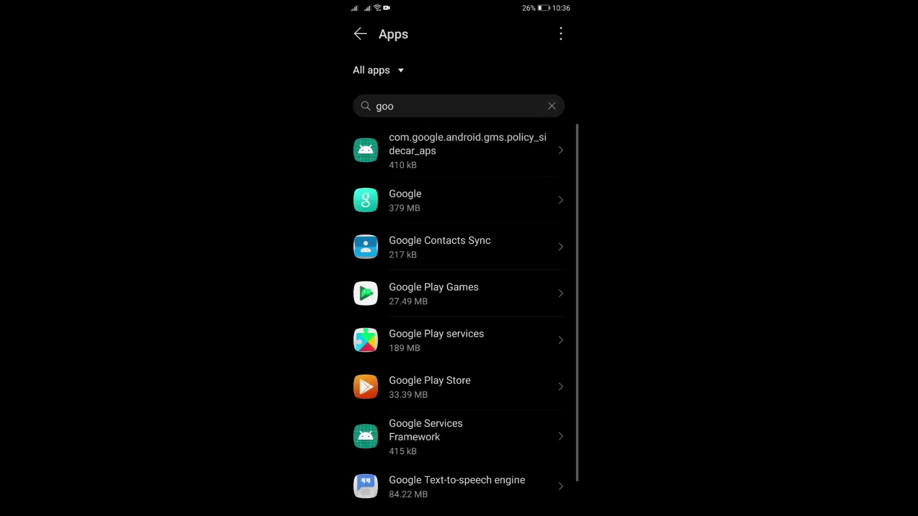
scroll(459, 309, "down", 1)
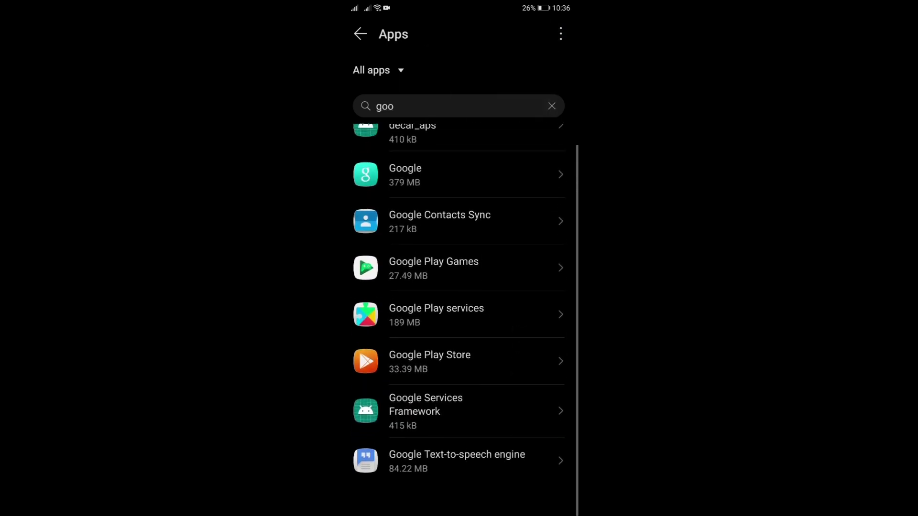
left_click(491, 408)
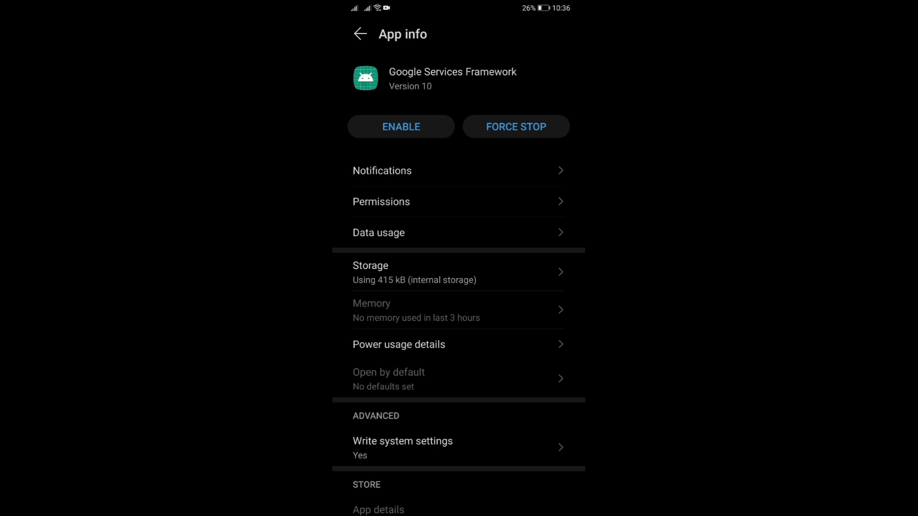
Run Push Notification Tester from Folder 1 through its checks and request a test notification.
left_click(507, 511)
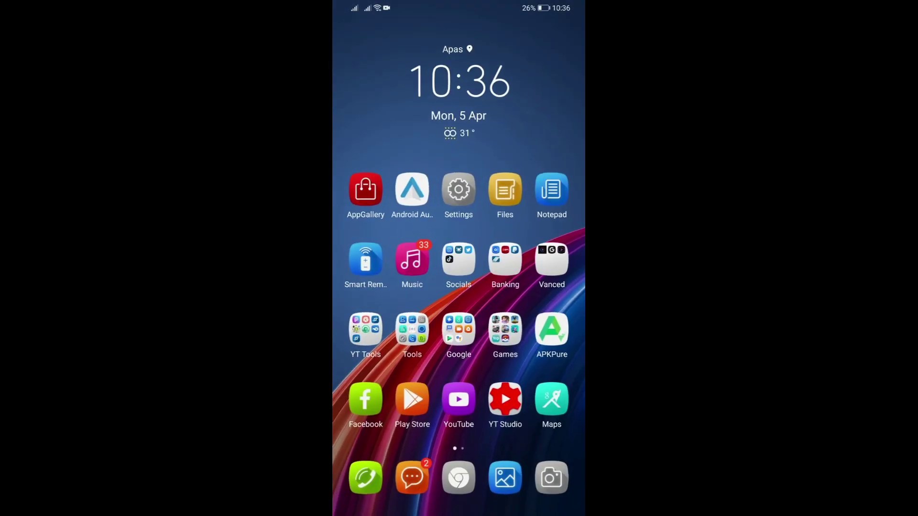
left_click_drag(538, 322, 380, 323)
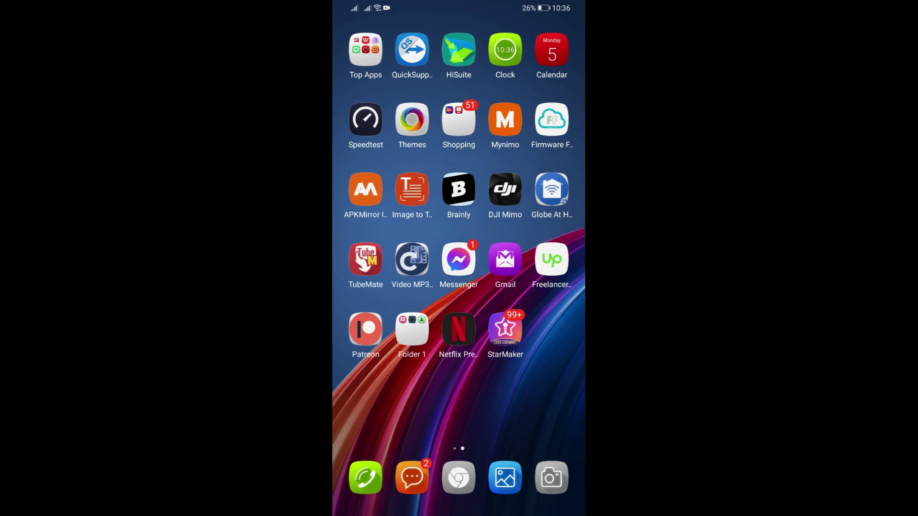
left_click(412, 328)
left_click(399, 160)
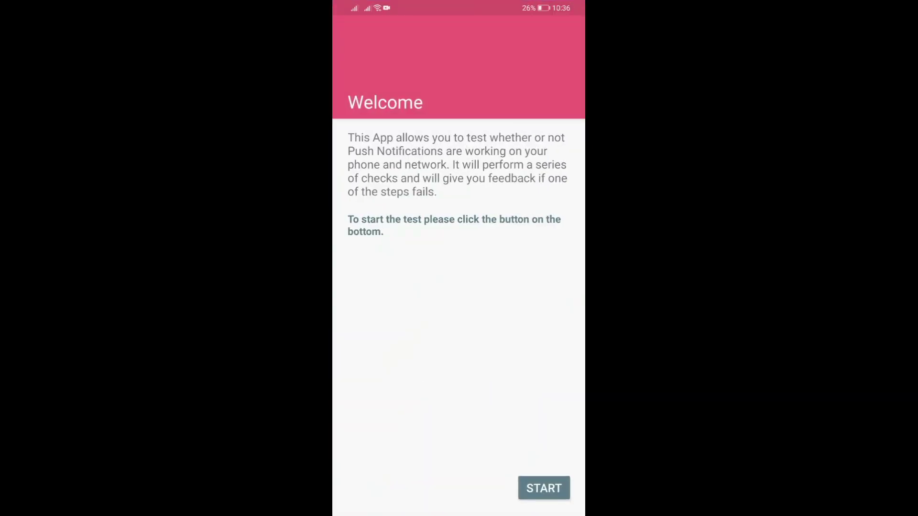
left_click(544, 489)
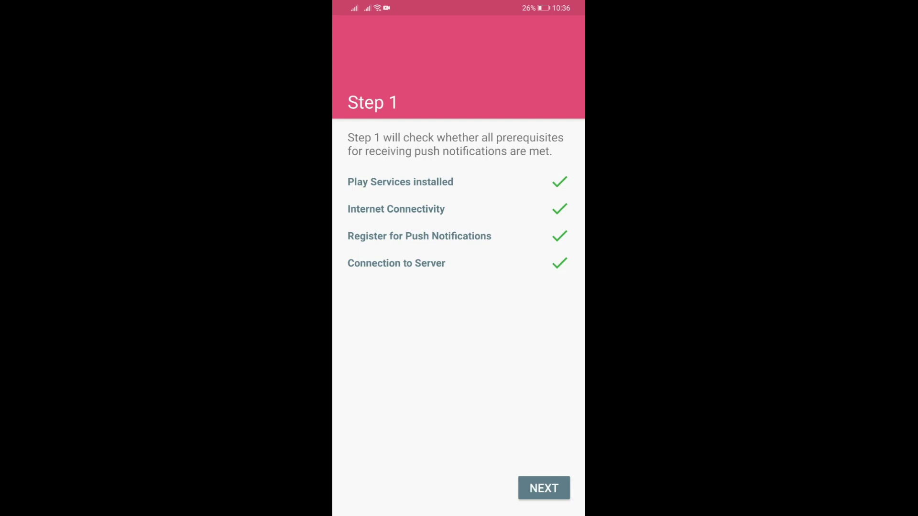
left_click(544, 488)
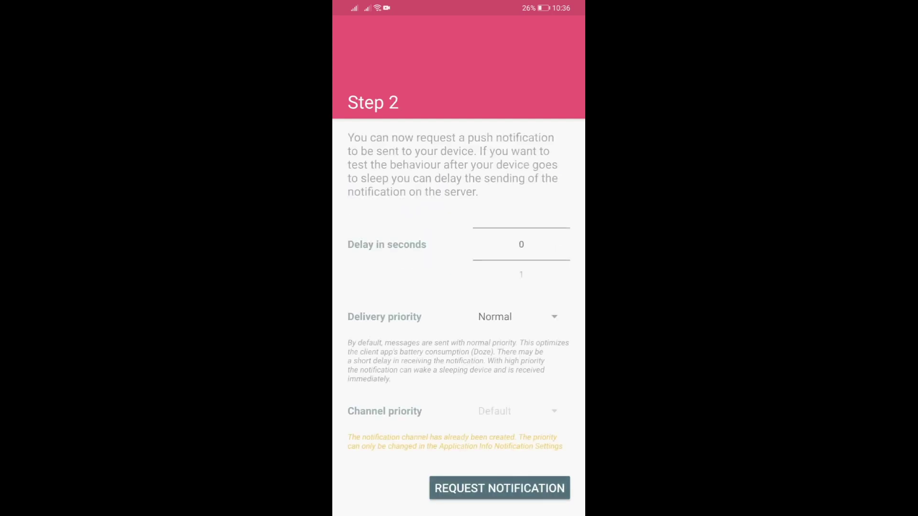
left_click(499, 488)
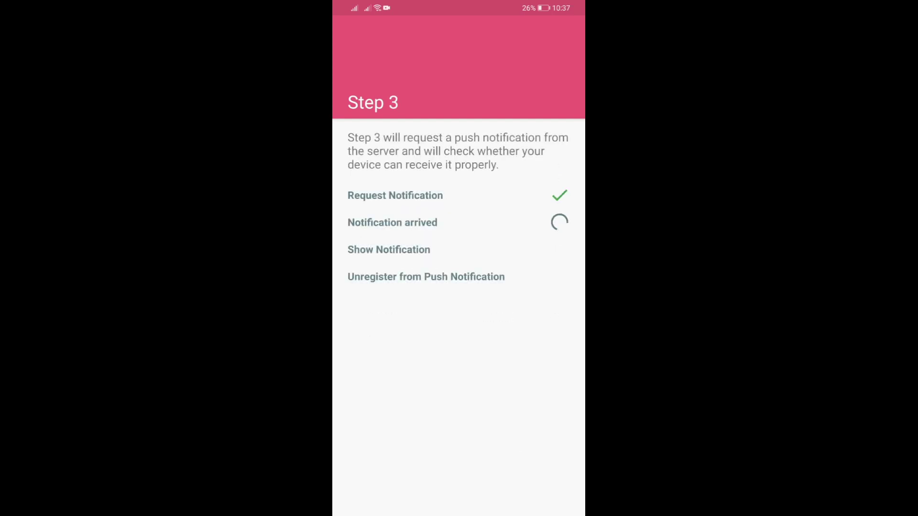
Confirm the test push arrived, dismiss it, and clear the recent apps.
left_click_drag(459, 8, 459, 287)
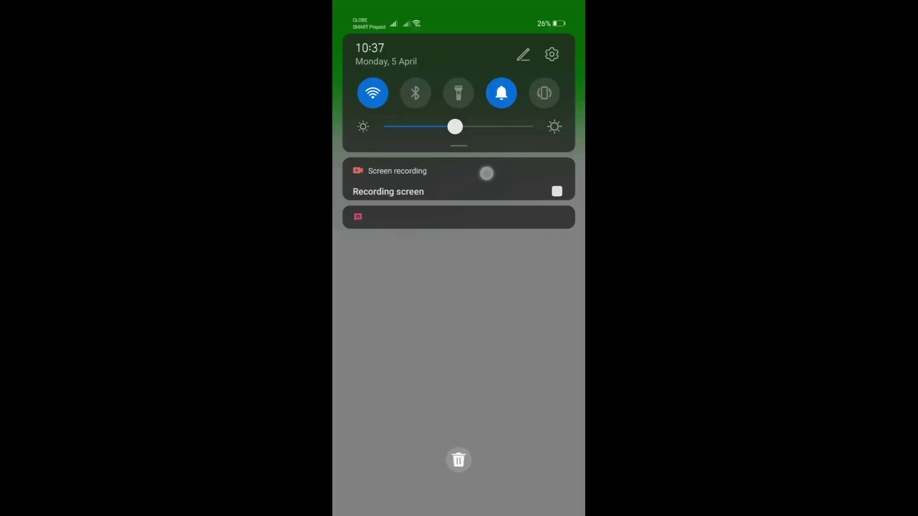
left_click_drag(460, 248, 567, 248)
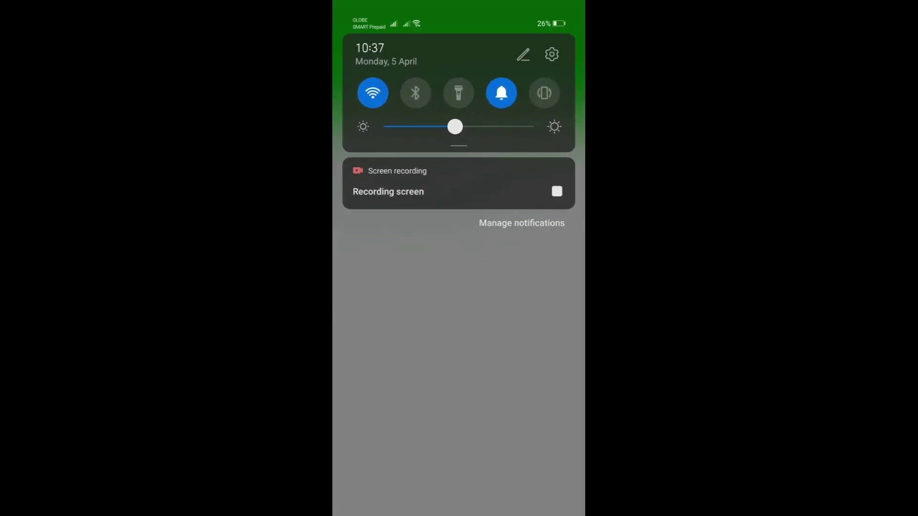
key("Escape")
left_click(492, 403)
left_click_drag(401, 251, 545, 251)
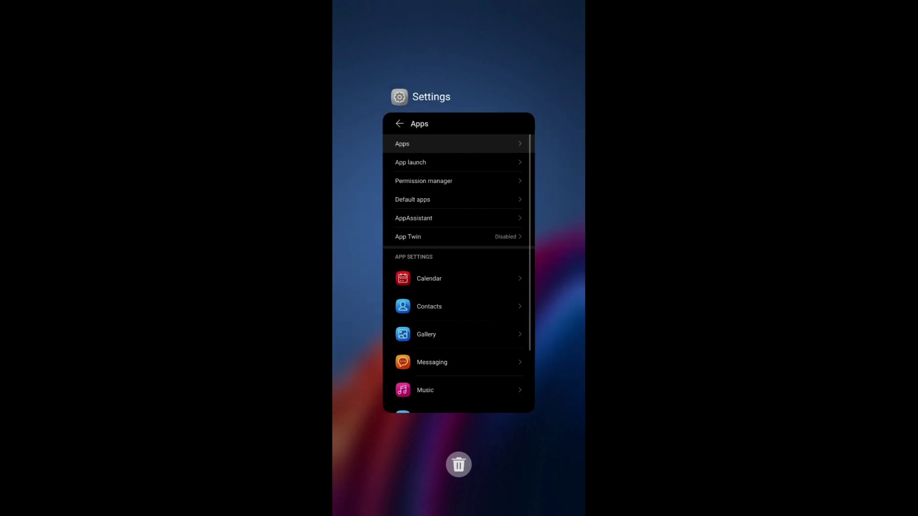
left_click_drag(416, 287, 415, 72)
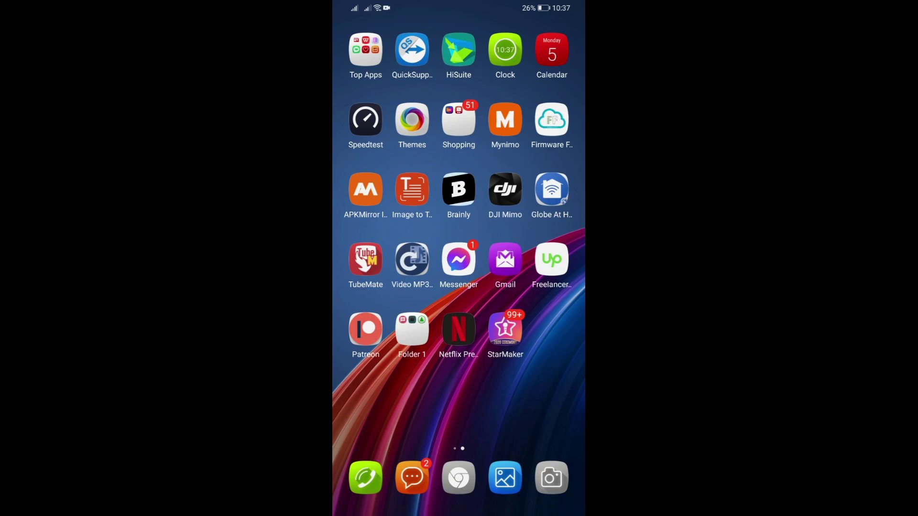
Set Push Notification Assistant's check-in frequency to 1 minute in its wrench settings.
left_click(412, 328)
left_click(514, 184)
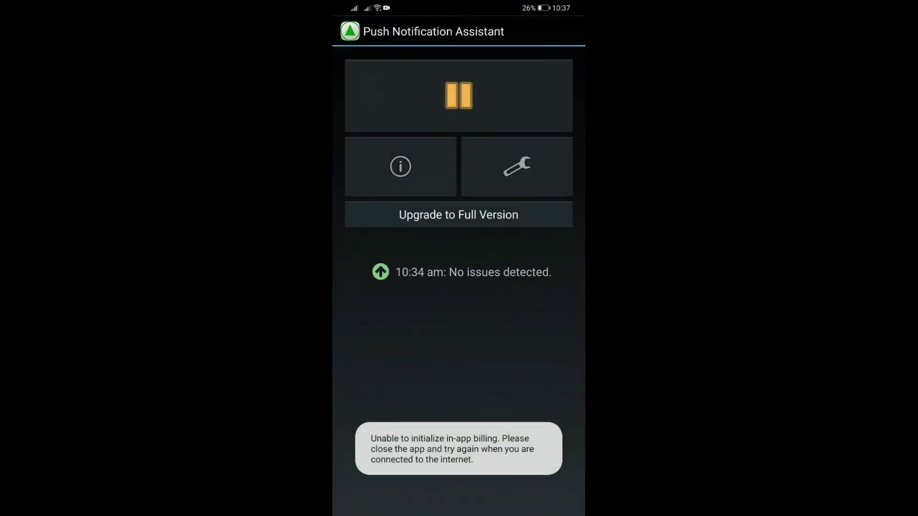
left_click(516, 167)
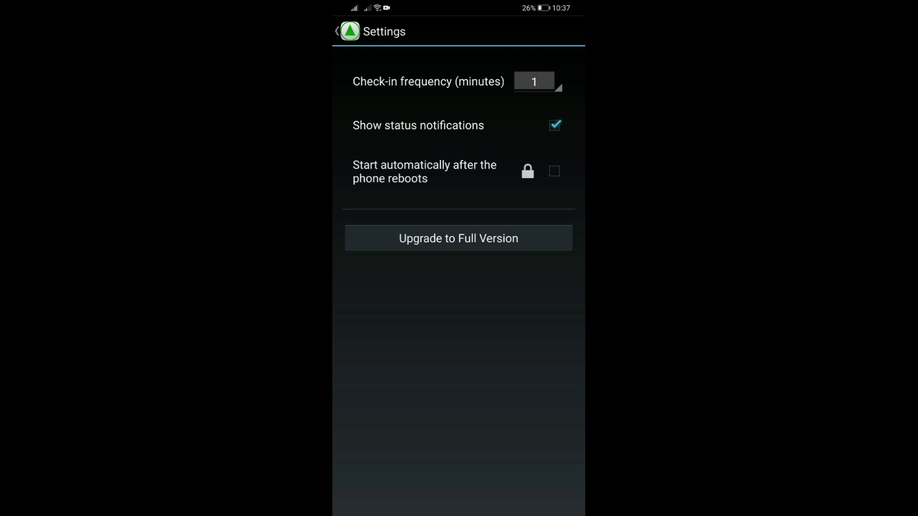
left_click(534, 81)
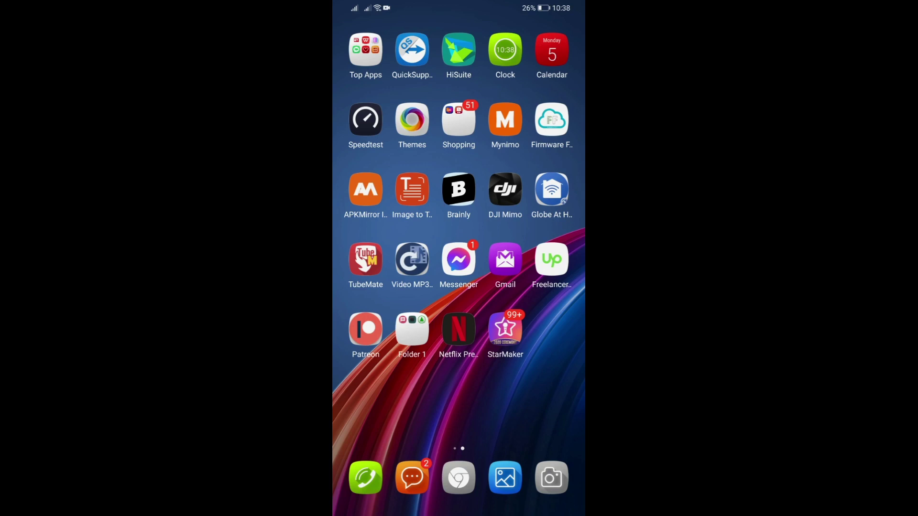
scroll(459, 215, "left", 5)
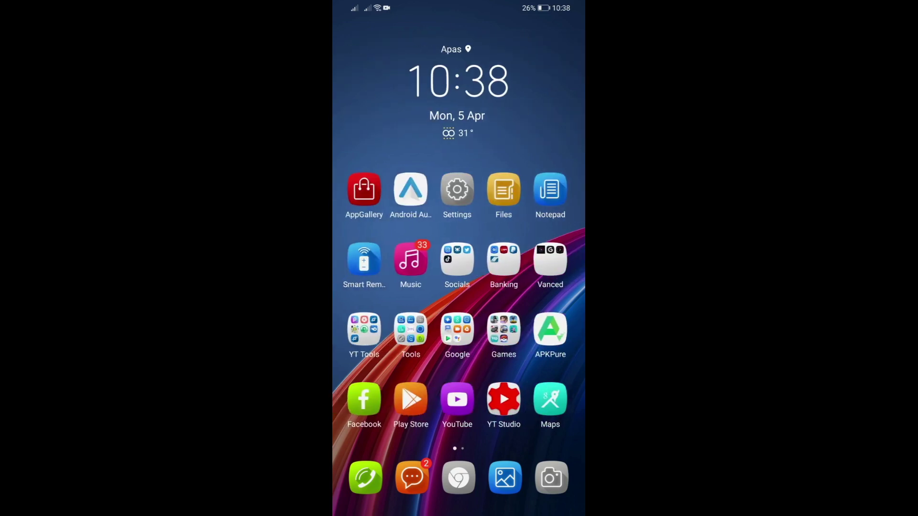
scroll(460, 258, "right", 5)
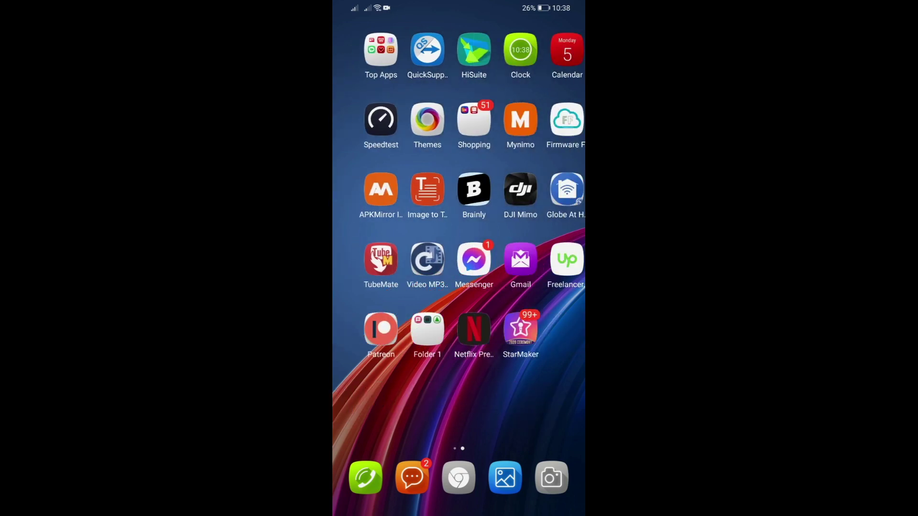
Send a 'Test' reply in the Gmail Test conversation.
left_click(510, 263)
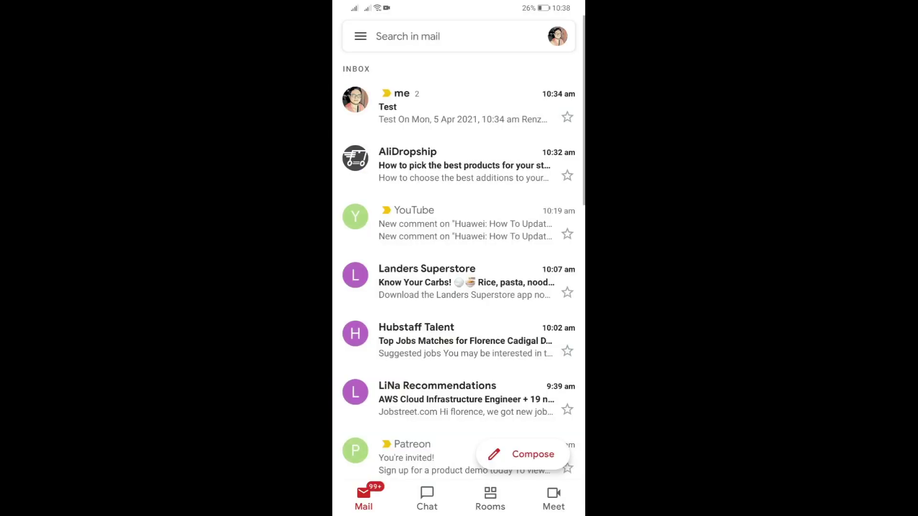
left_click(459, 106)
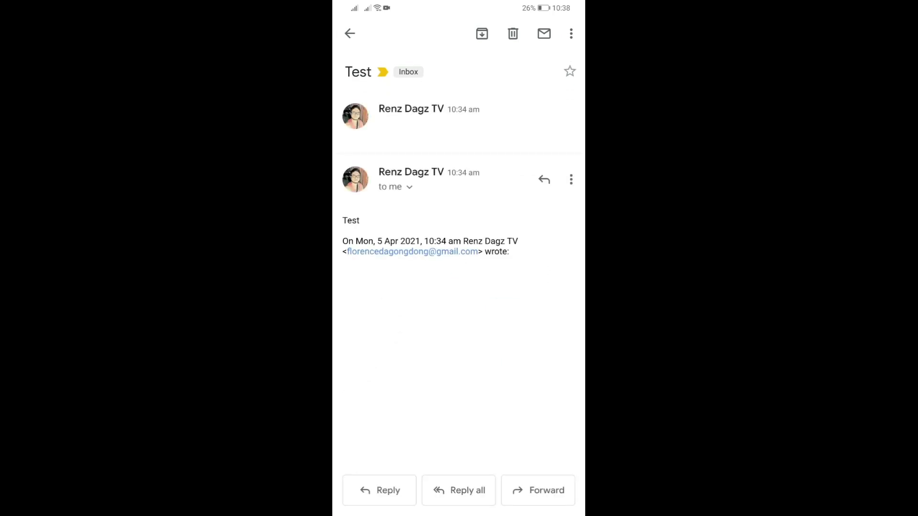
left_click(379, 491)
type("T")
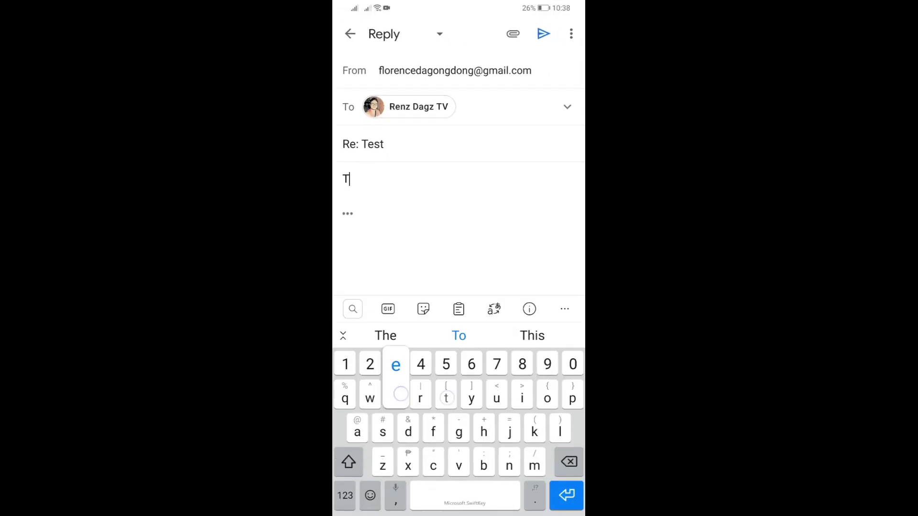
type("est")
left_click(543, 34)
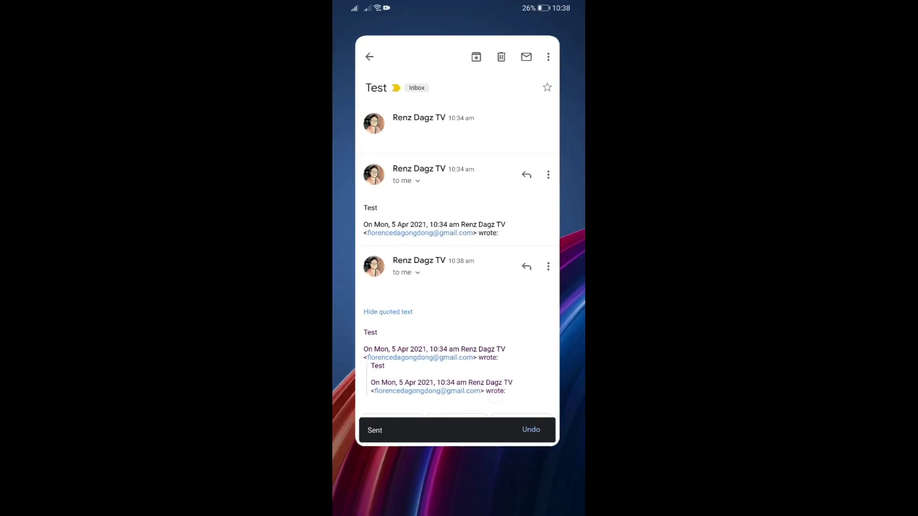
Close Gmail and dismiss the Push Notification Assistant and Gmail Test notifications.
key("super")
left_click_drag(464, 258, 464, 108)
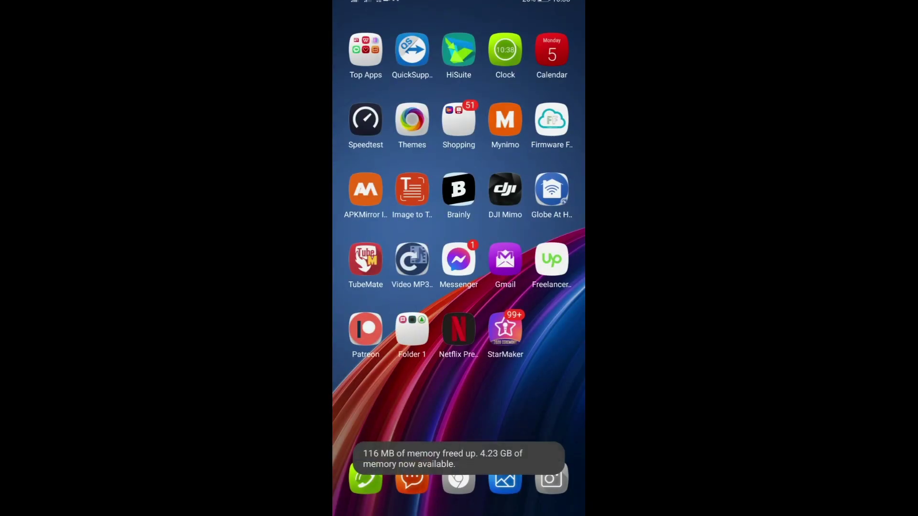
left_click_drag(459, 4, 459, 287)
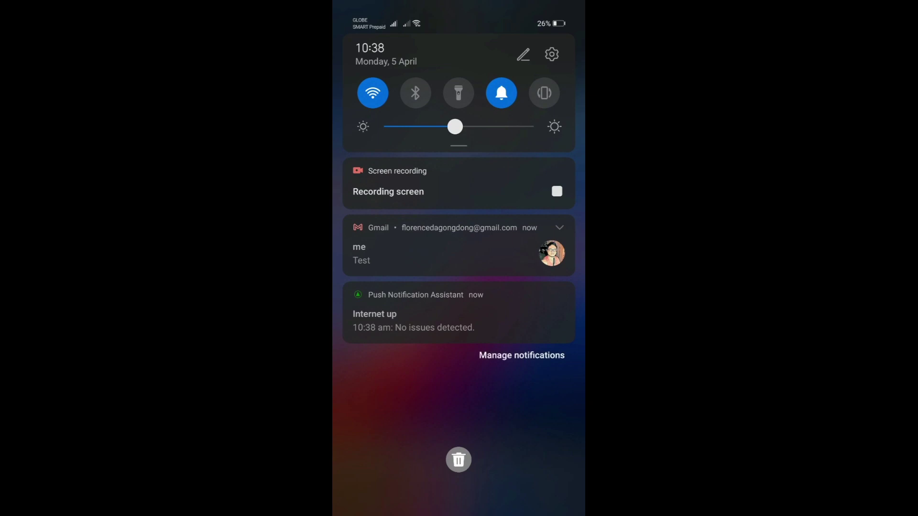
left_click_drag(394, 314, 559, 314)
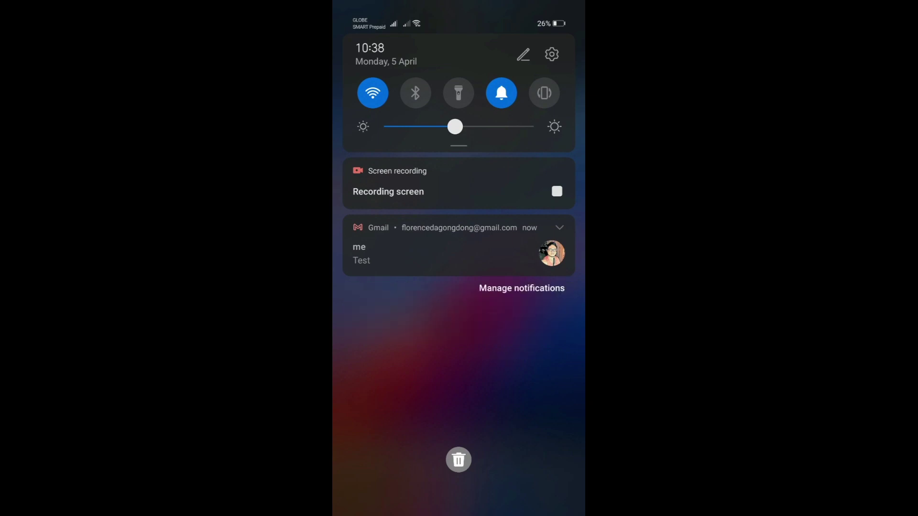
left_click_drag(480, 258, 567, 258)
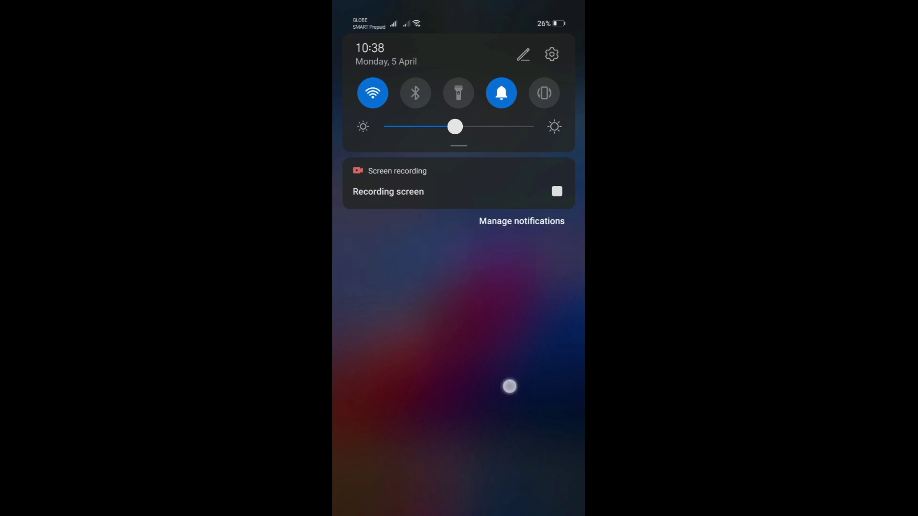
Send another 'Test' reply in the Gmail Test conversation.
left_click(509, 386)
left_click(506, 259)
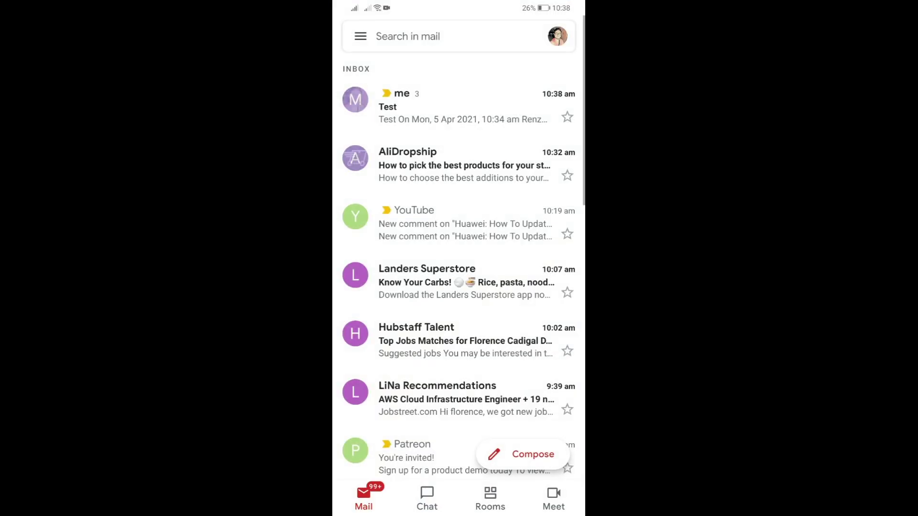
left_click(459, 104)
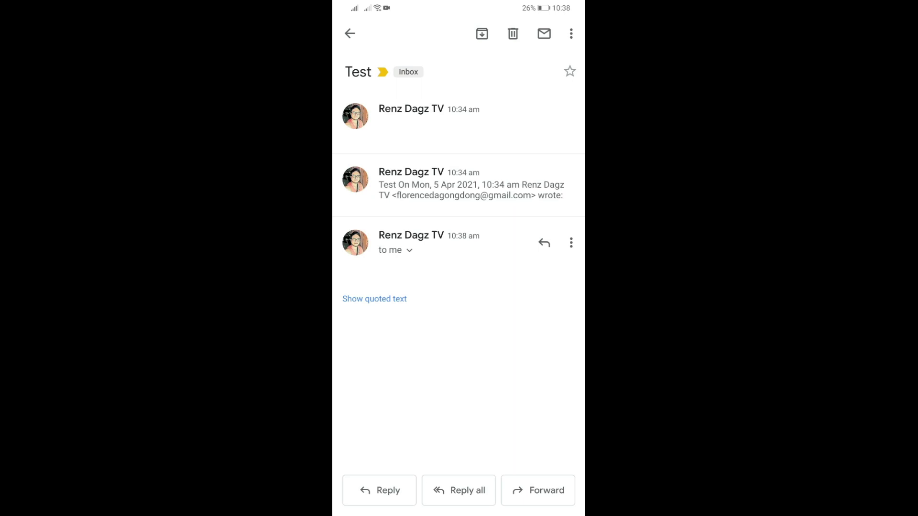
left_click(544, 243)
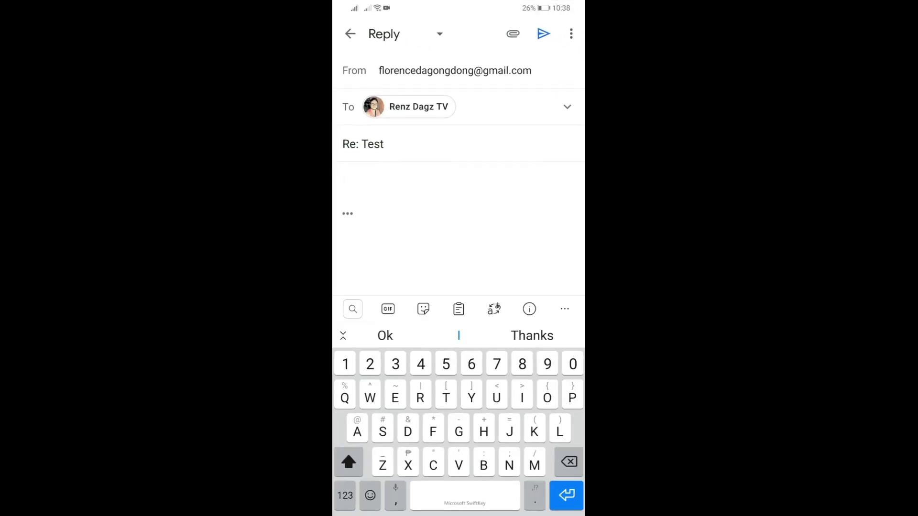
type("Test")
left_click(543, 34)
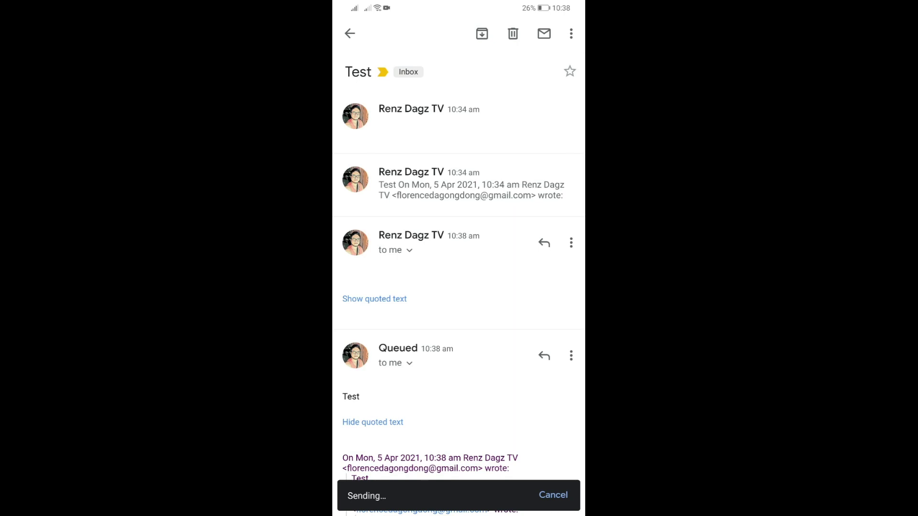
Leave Gmail and dismiss the arriving Gmail notification from the shade.
key("super")
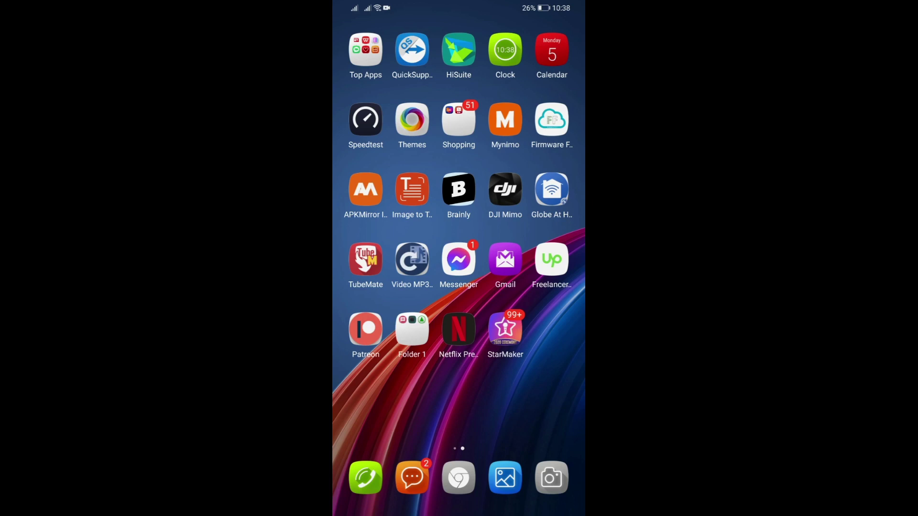
left_click_drag(459, 8, 460, 287)
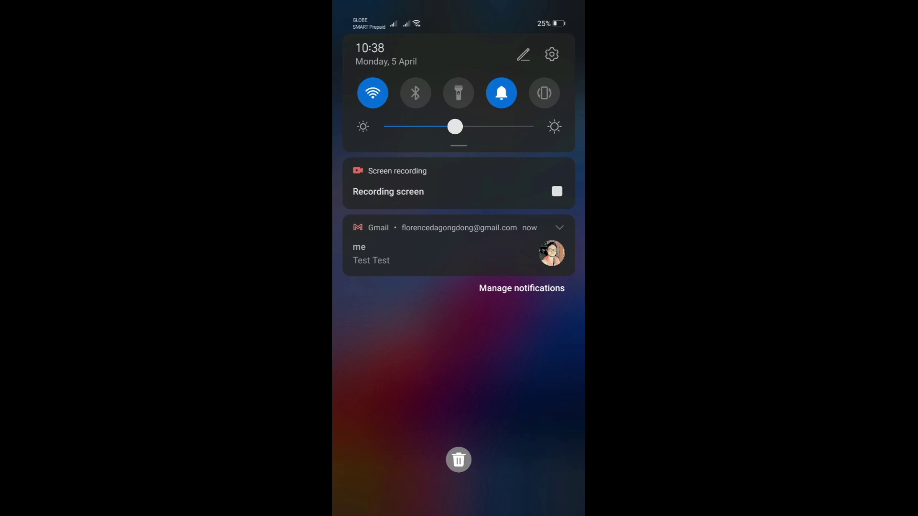
left_click_drag(459, 252, 567, 253)
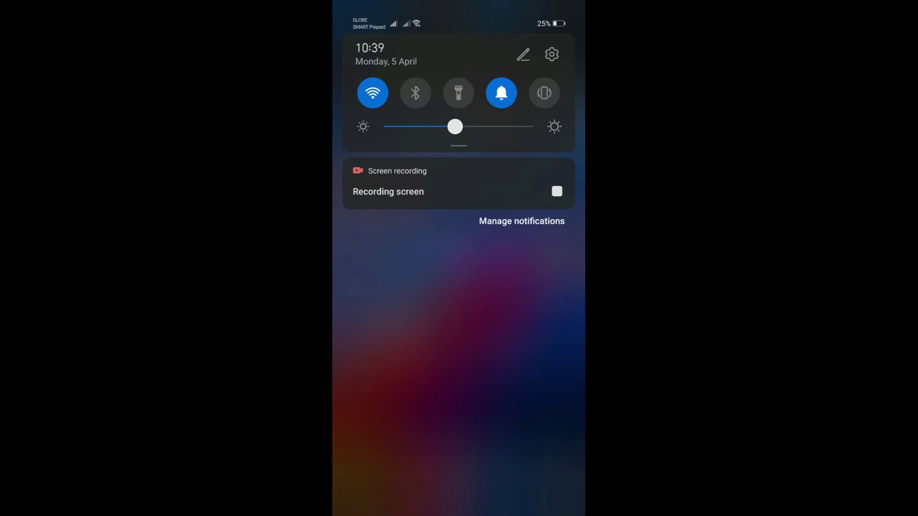
Send a third 'Test' reply in the Test conversation, then clear all recent apps.
left_click(459, 359)
left_click(505, 259)
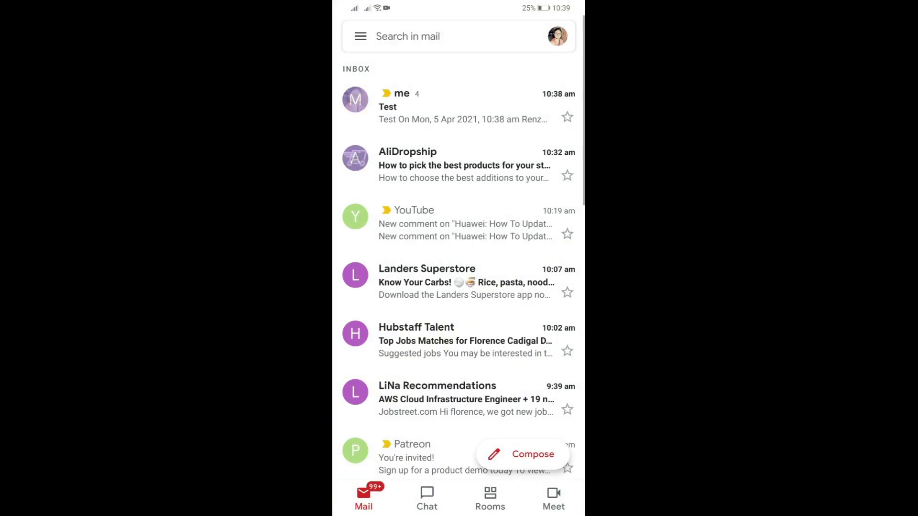
left_click(459, 105)
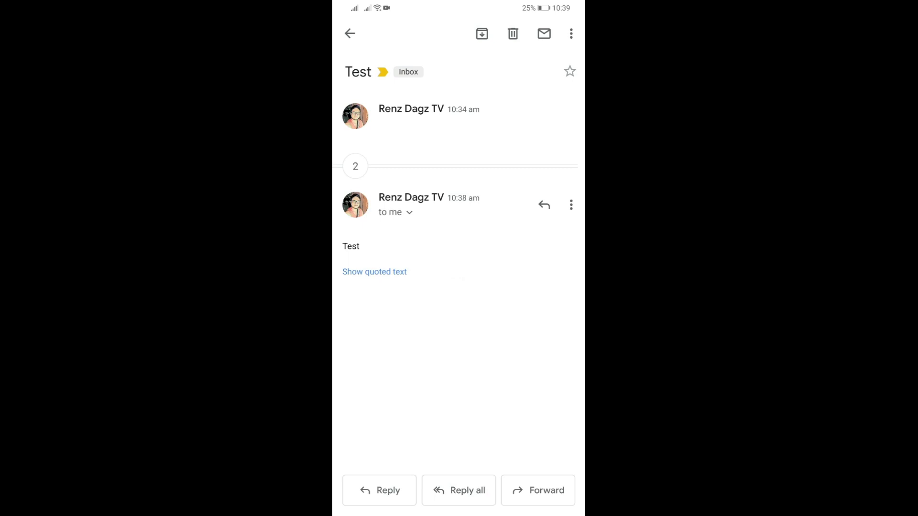
left_click(544, 205)
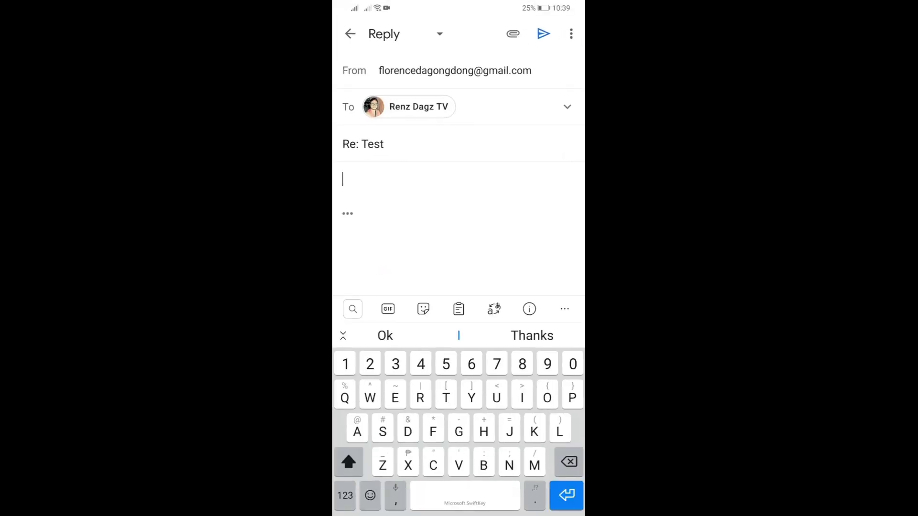
type("Test")
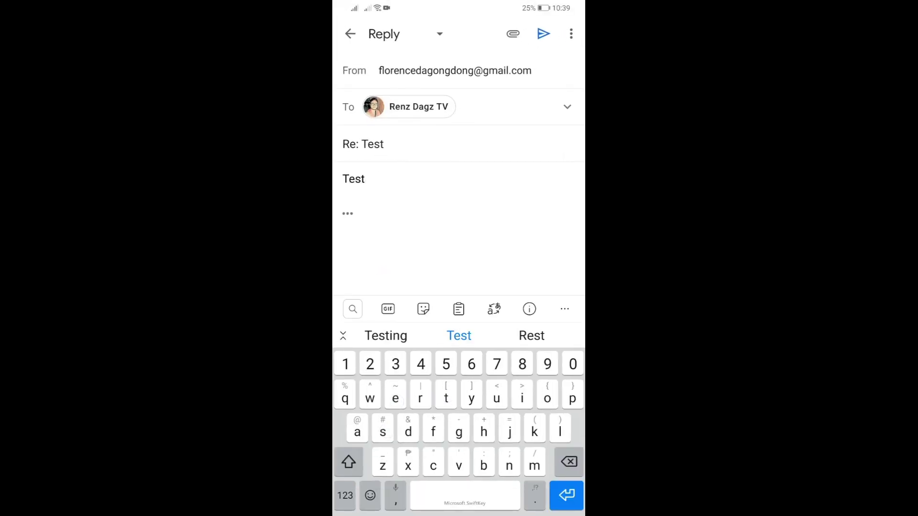
left_click(543, 33)
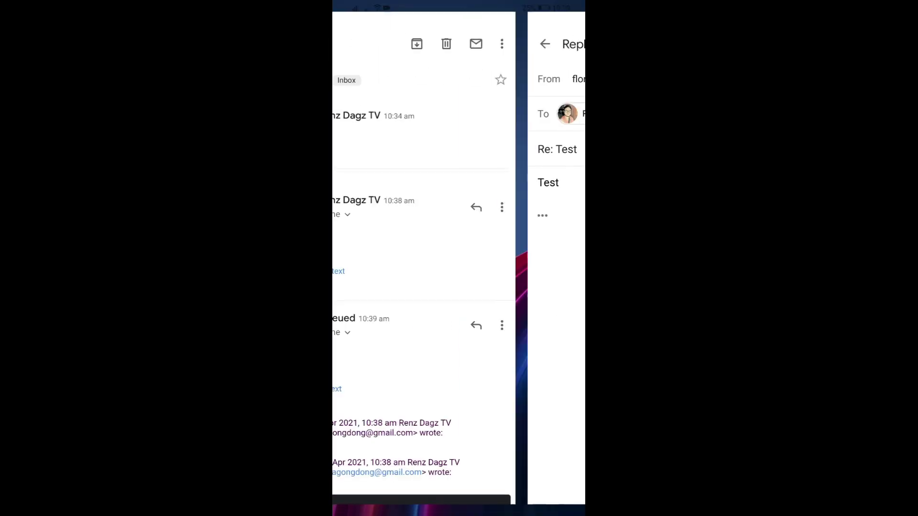
key("alt+Tab")
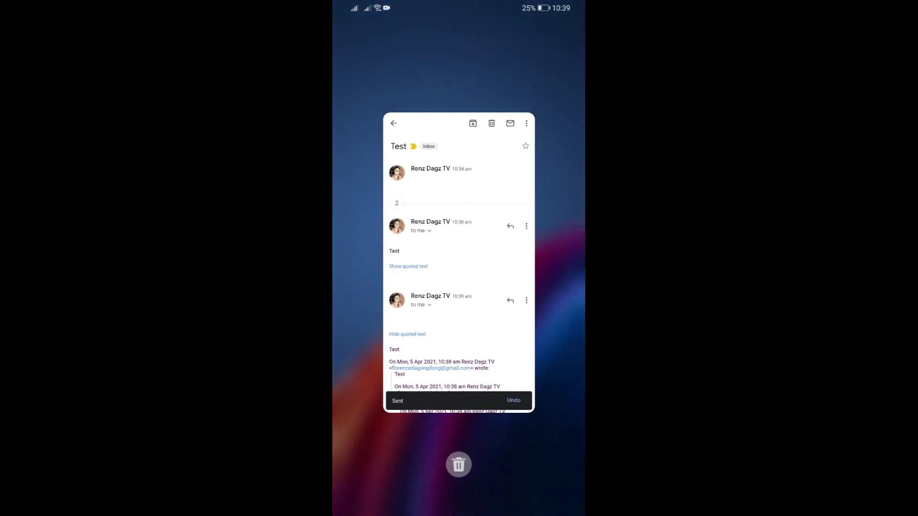
left_click(459, 465)
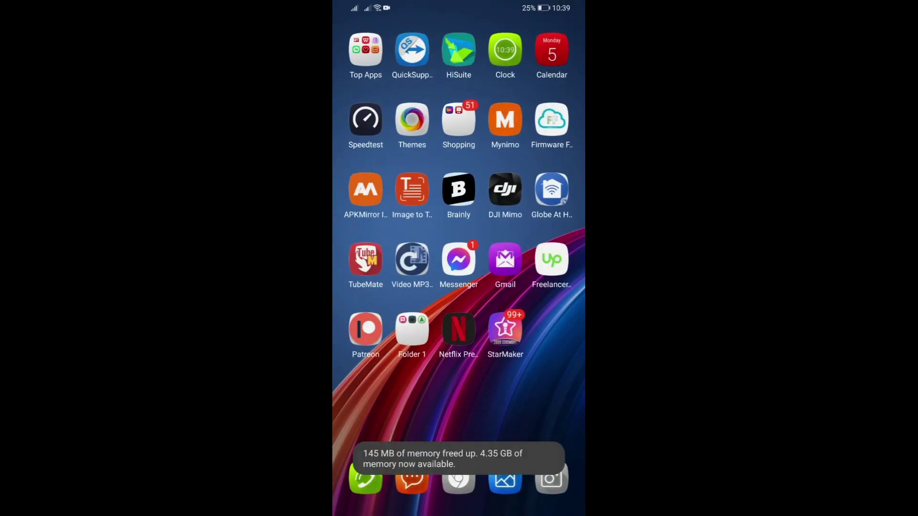
Dismiss the Gmail reply notification, close the shade, and return to the first home page.
left_click_drag(459, 6, 460, 215)
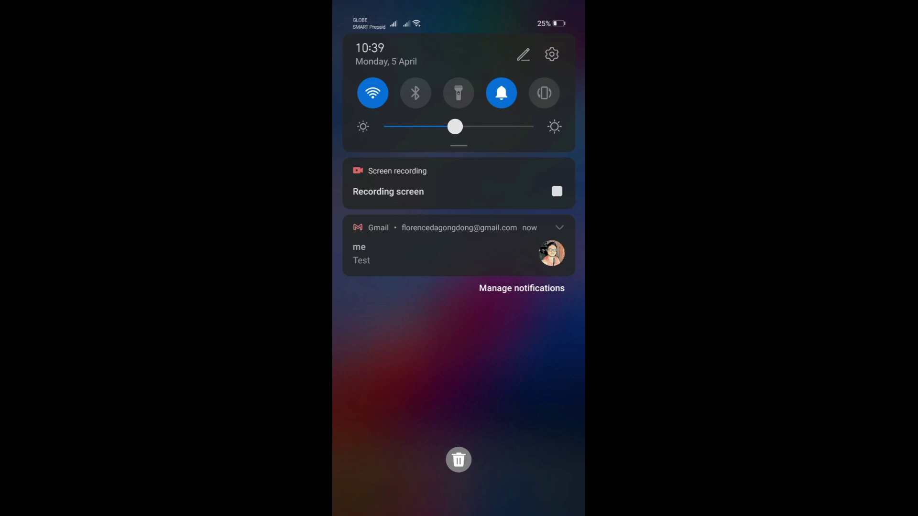
left_click_drag(374, 251, 560, 252)
left_click(458, 395)
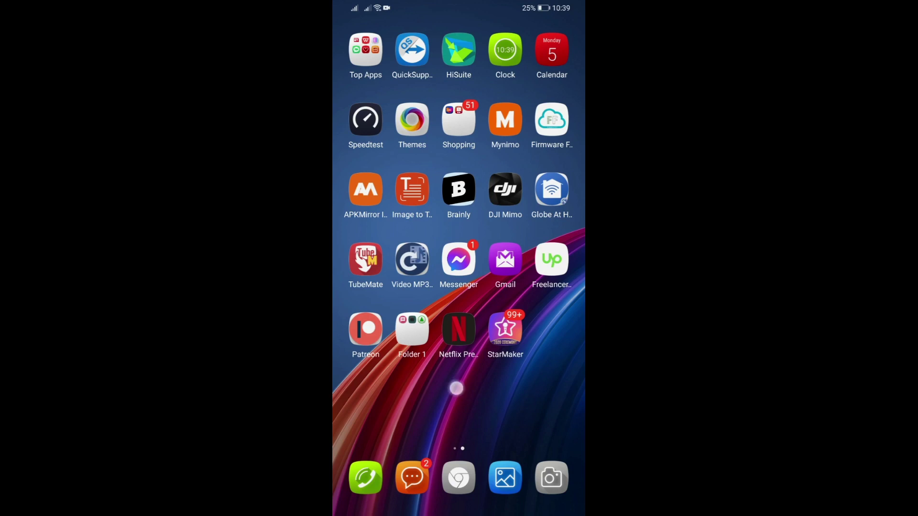
left_click_drag(457, 388, 560, 388)
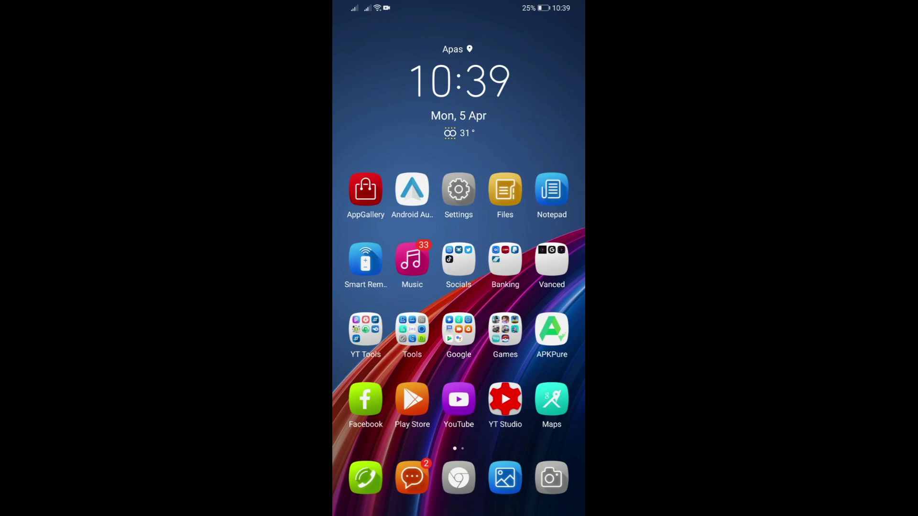
Search Settings for 'noti' and open Gmail's notification settings under Notifications.
left_click(459, 191)
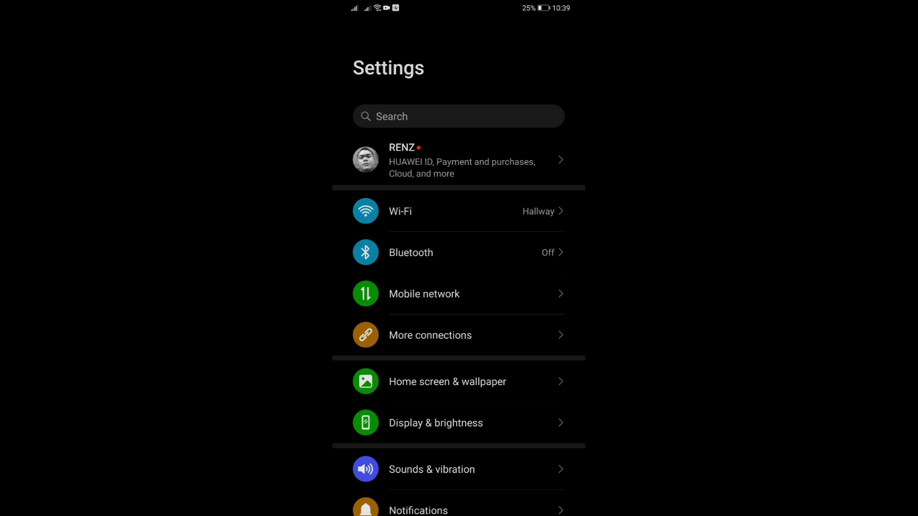
left_click(458, 117)
type("no")
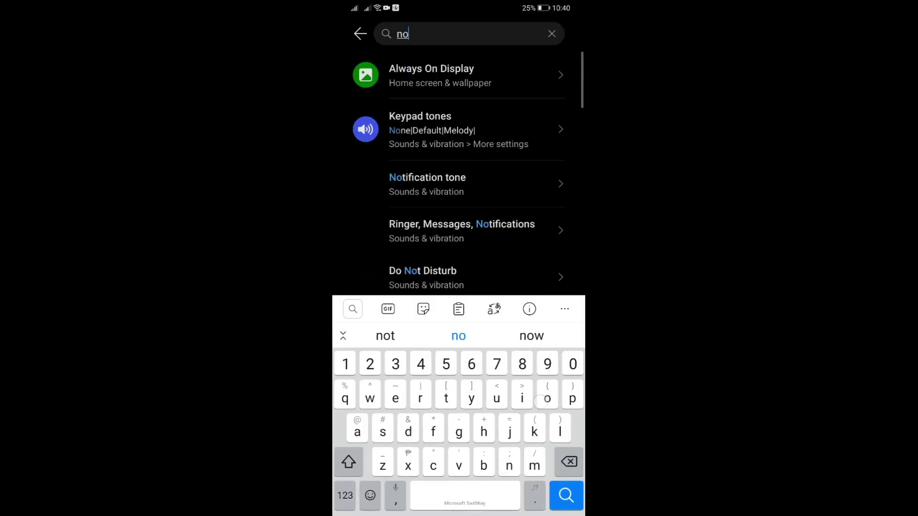
type("ti")
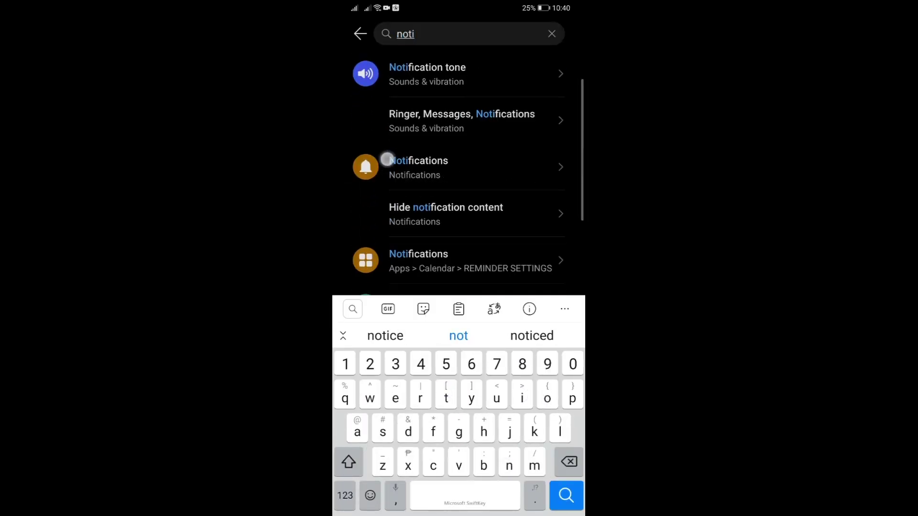
scroll(459, 172, "down", 1)
left_click(401, 156)
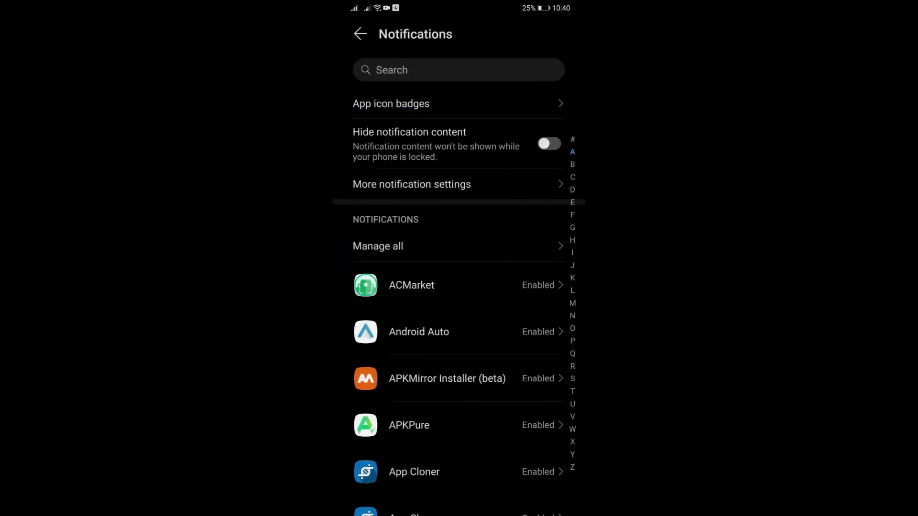
scroll(502, 381, "down", 10)
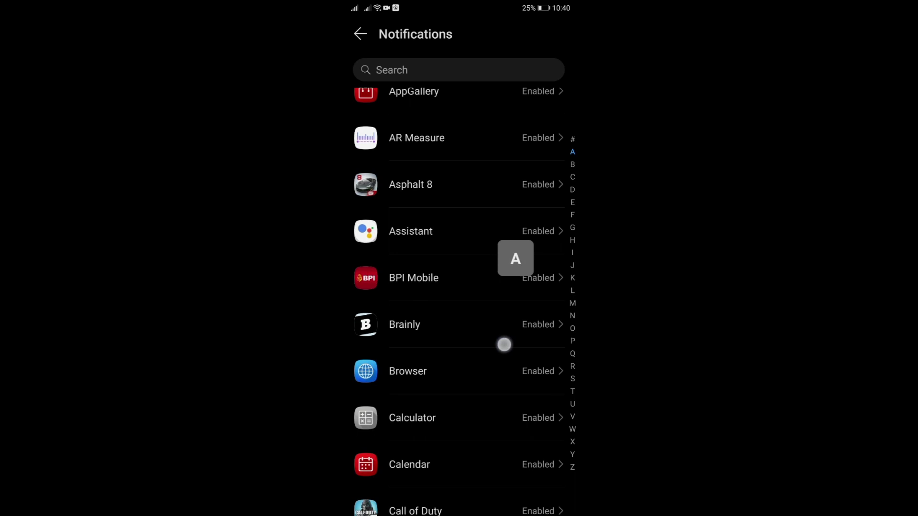
scroll(493, 328, "down", 8)
scroll(494, 344, "down", 1)
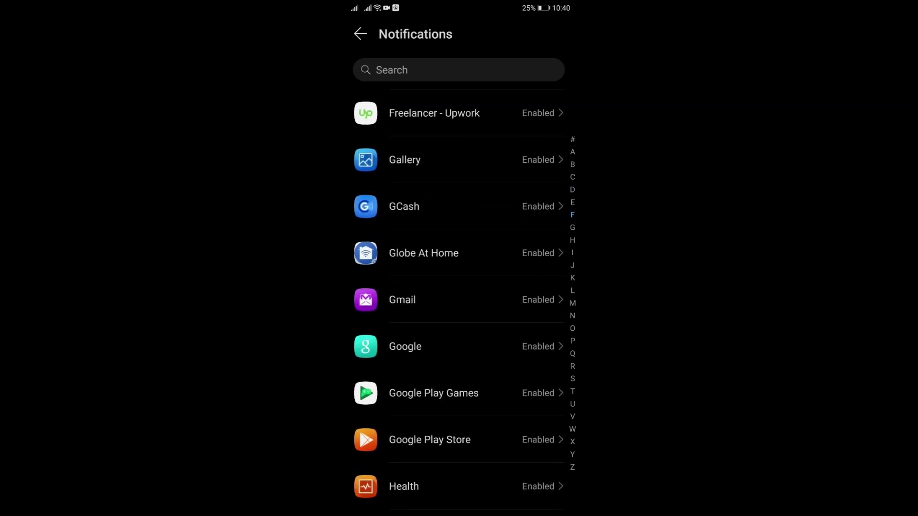
left_click(489, 296)
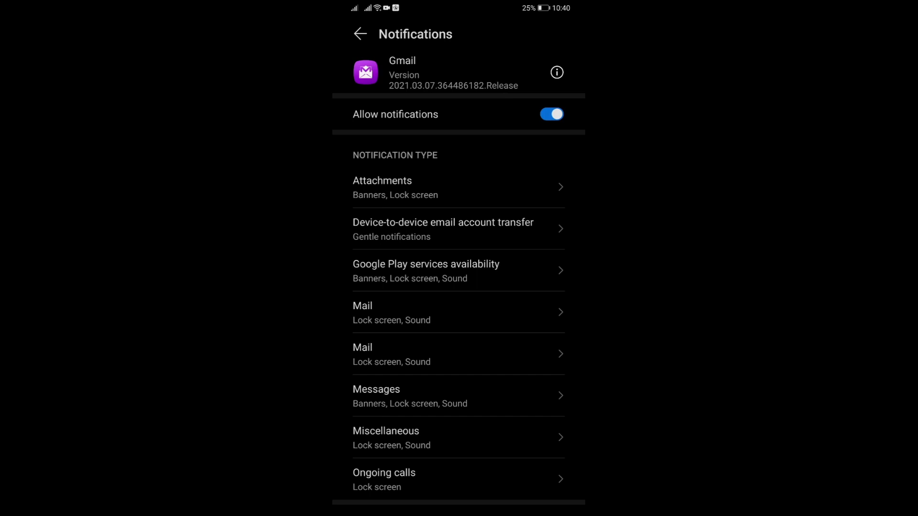
Enable Banners for Gmail's first Mail notification type, leaving gentle notifications off.
left_click(462, 318)
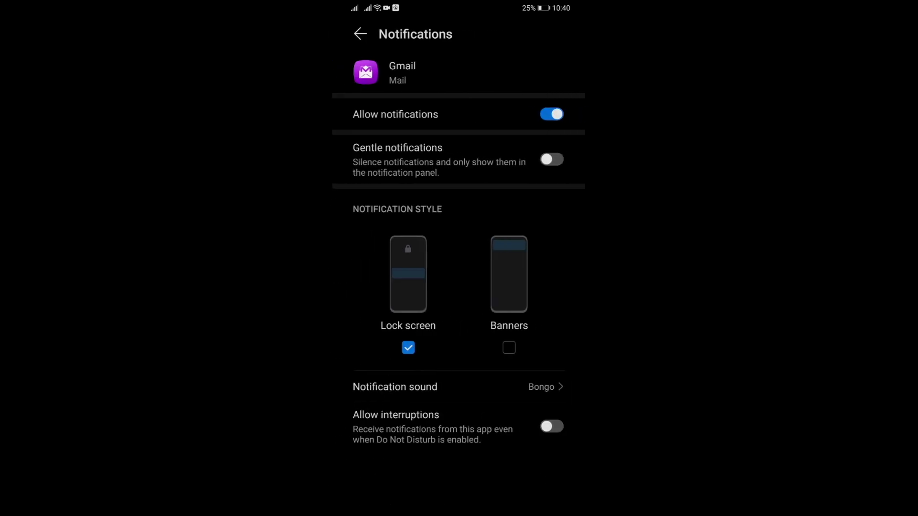
left_click(551, 160)
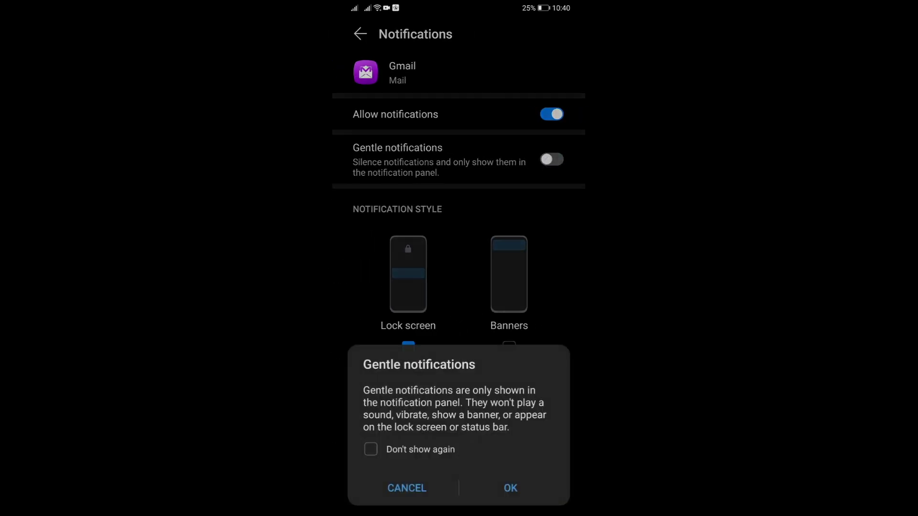
left_click(510, 488)
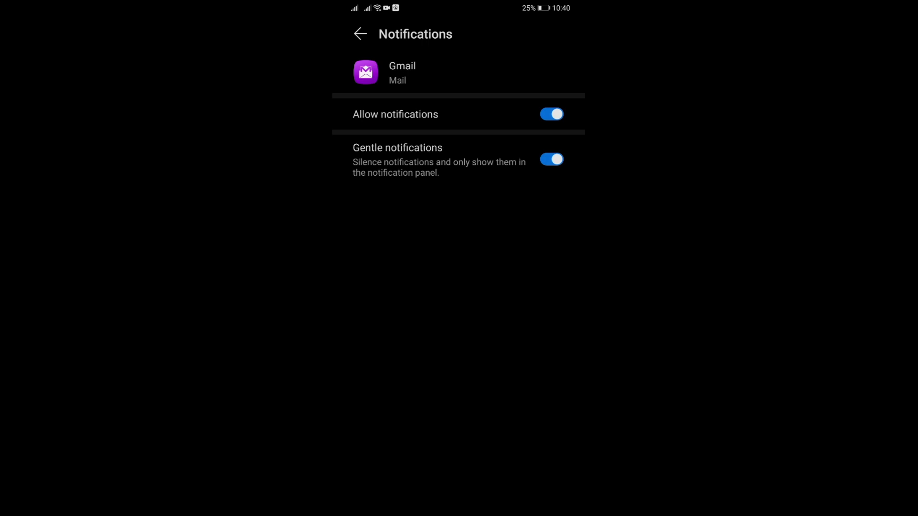
left_click(552, 160)
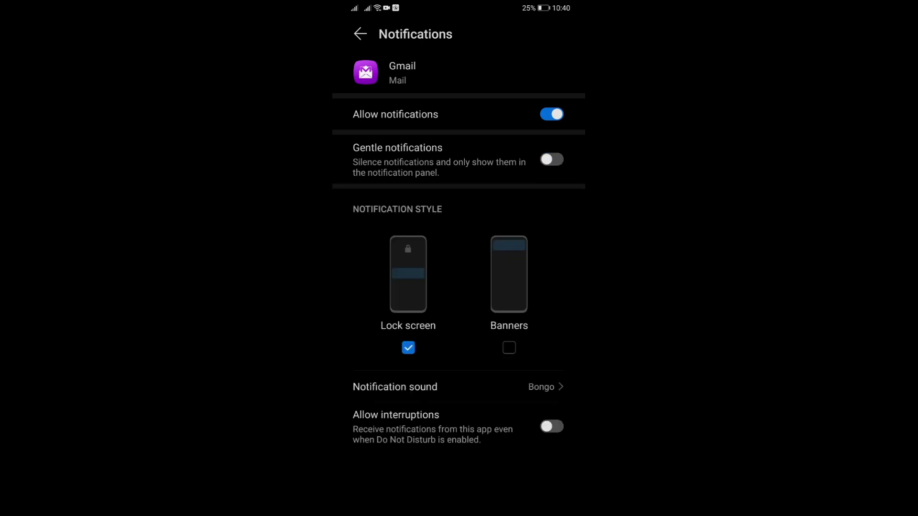
left_click(510, 348)
left_click_drag(578, 217, 502, 222)
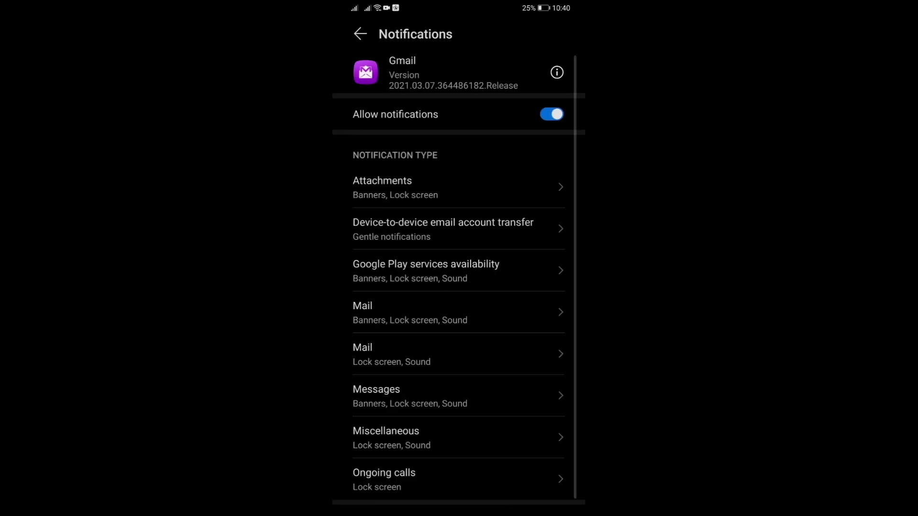
left_click_drag(574, 229, 502, 230)
Set Gmail to 'Don't allow' in Battery optimization, then return to the home screen.
left_click(459, 70)
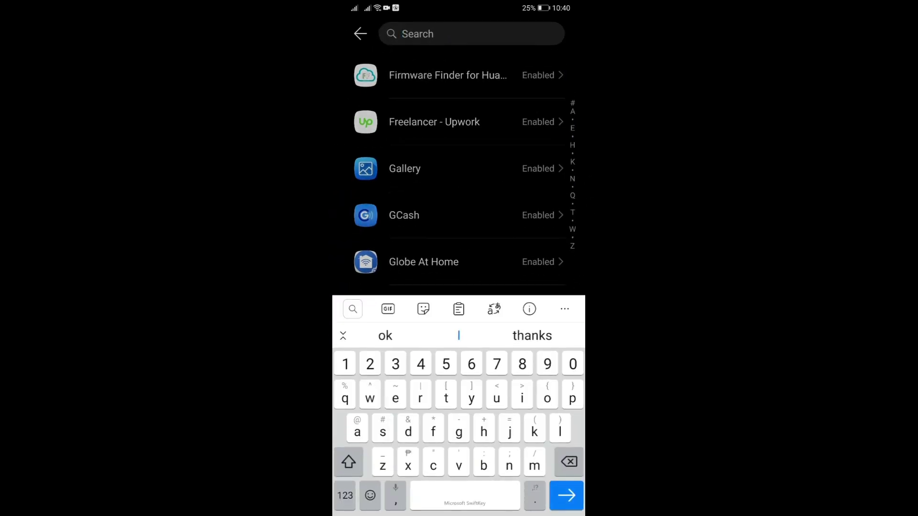
mouse_move(582, 244)
left_mouse_down()
mouse_move(525, 260)
mouse_move(531, 248)
mouse_move(521, 261)
left_mouse_up()
type("noti")
left_click(504, 33)
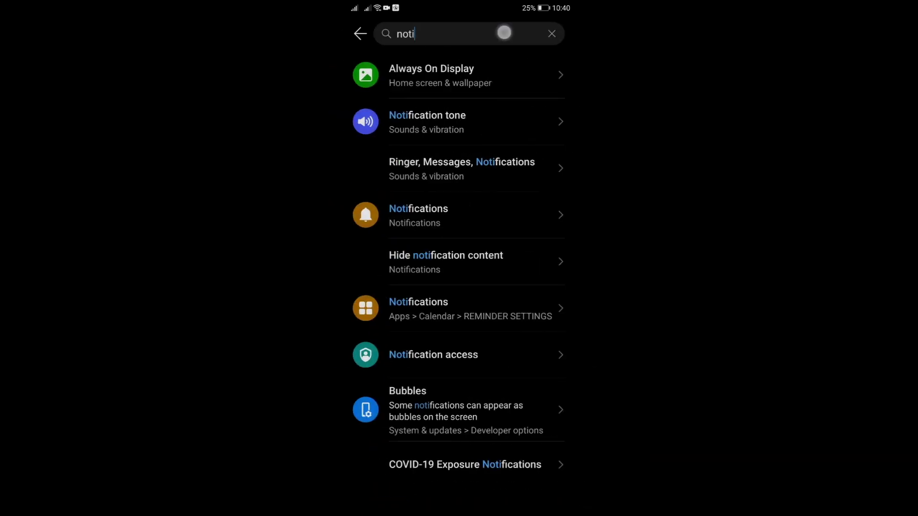
left_click(569, 463)
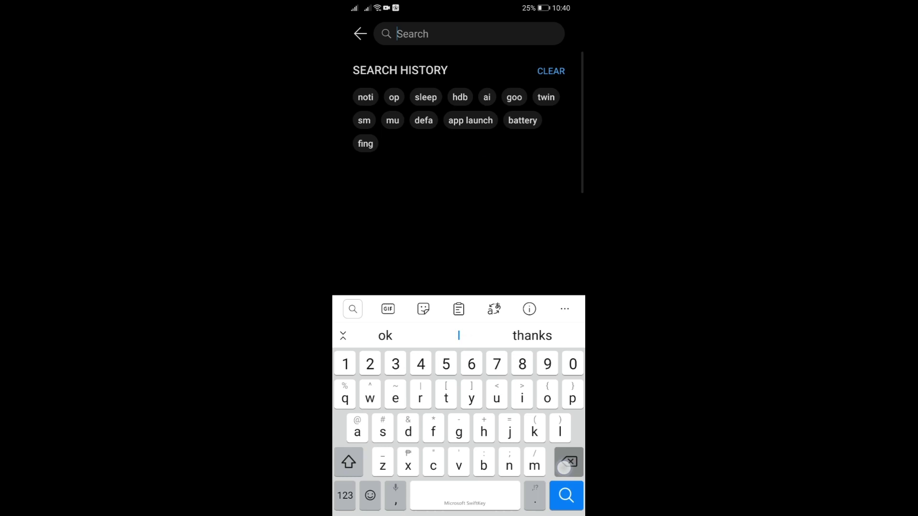
type("battery")
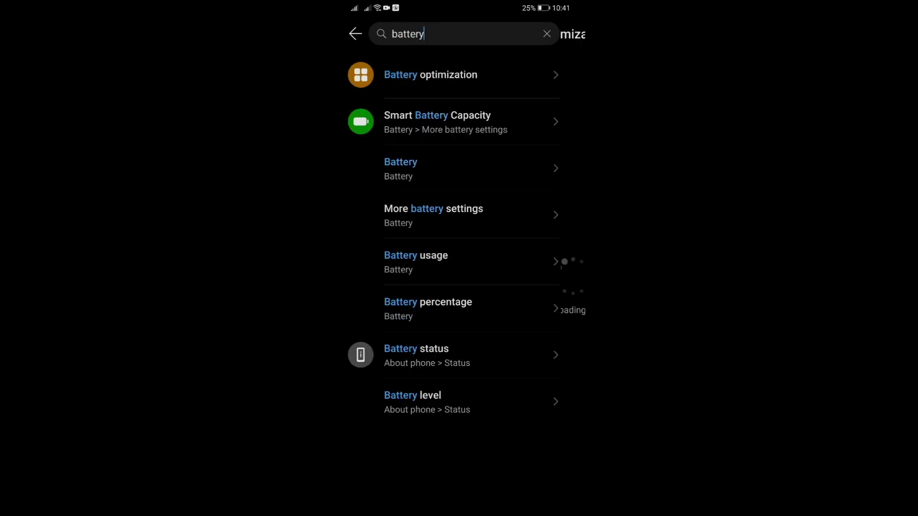
left_click(435, 74)
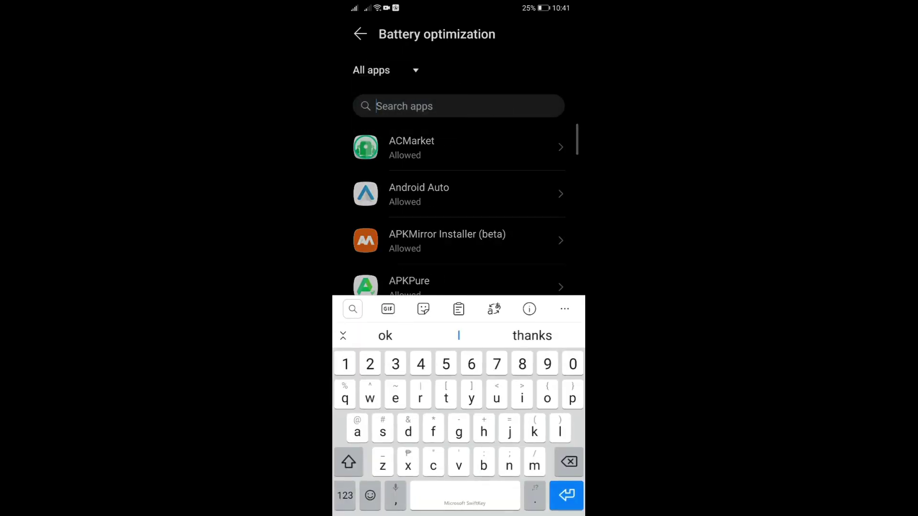
type("gmail")
left_click(459, 148)
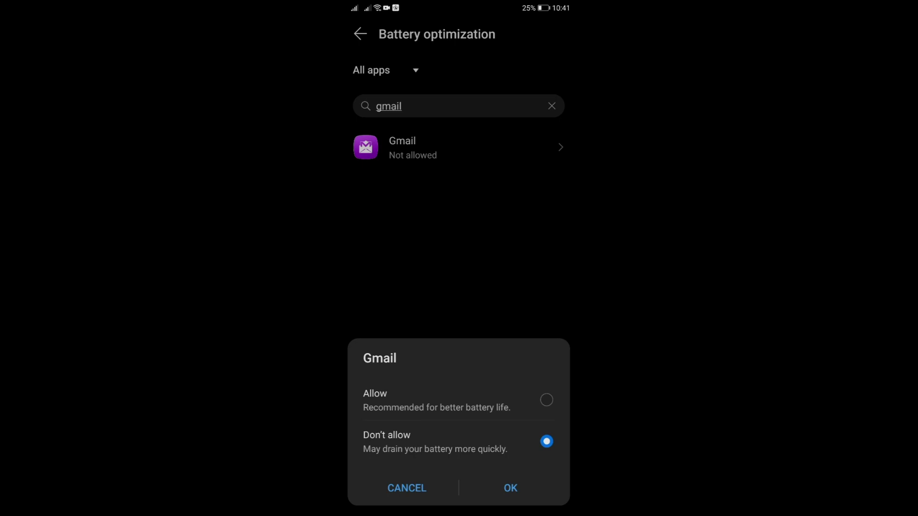
left_click(510, 488)
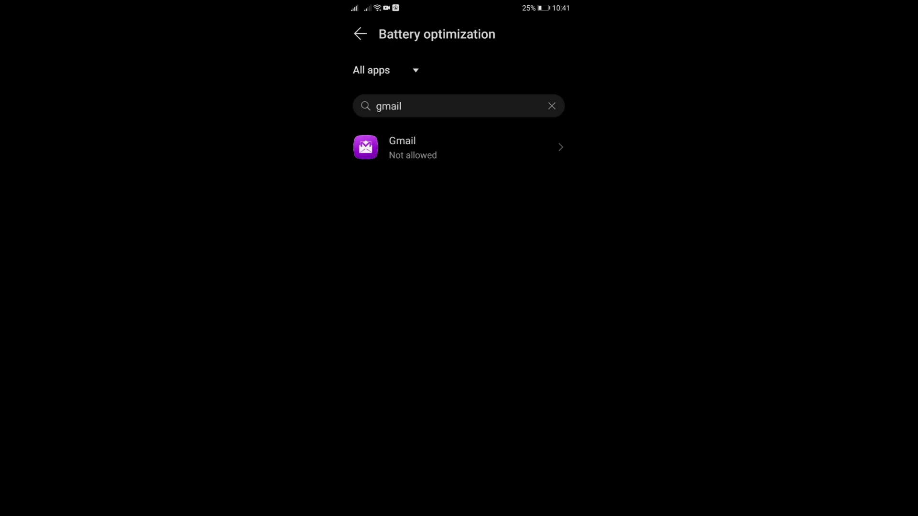
left_click(495, 488)
left_click_drag(560, 330, 402, 330)
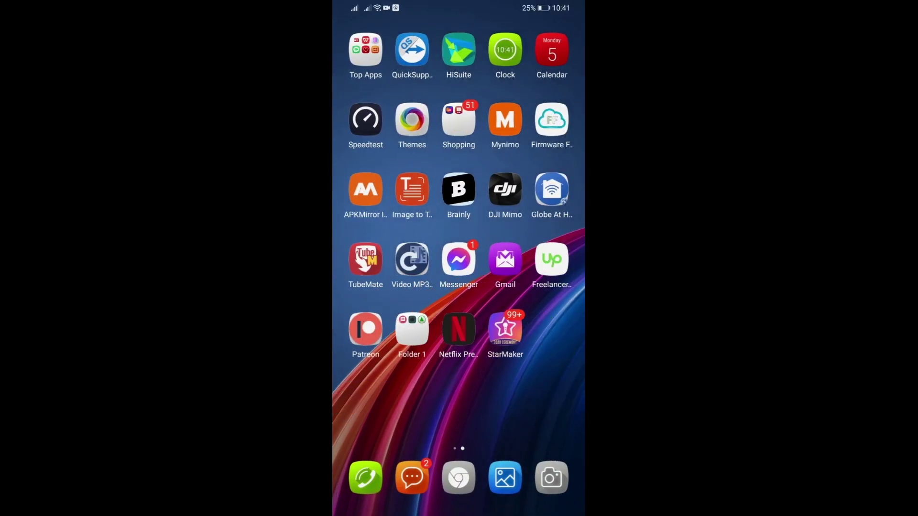
left_click_drag(373, 287, 559, 287)
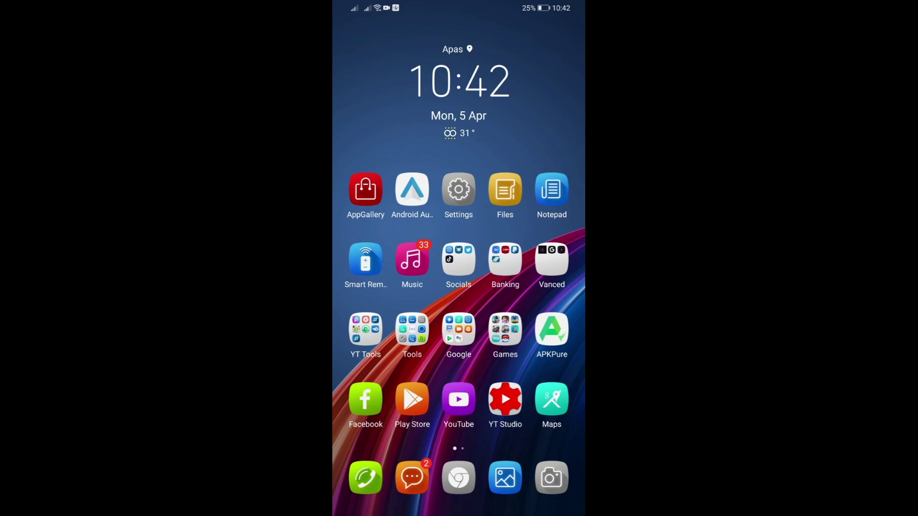
left_click_drag(531, 286, 359, 286)
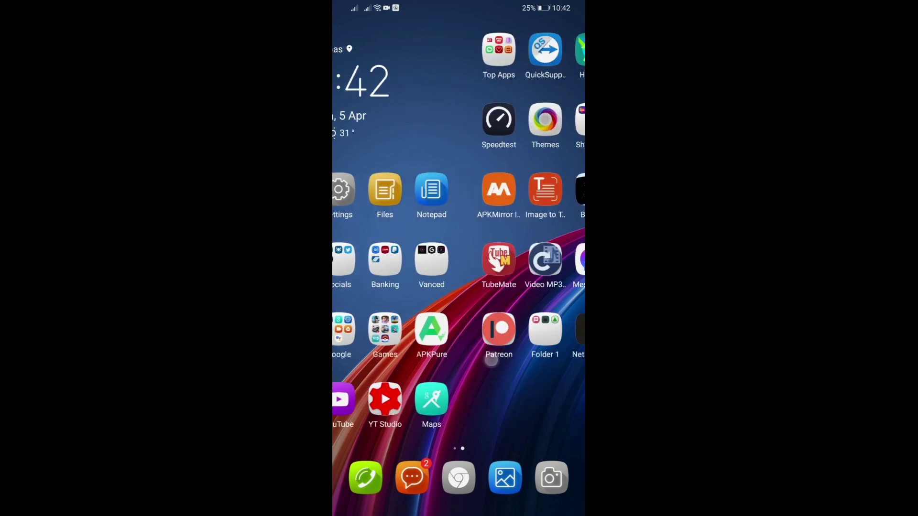
left_click(411, 329)
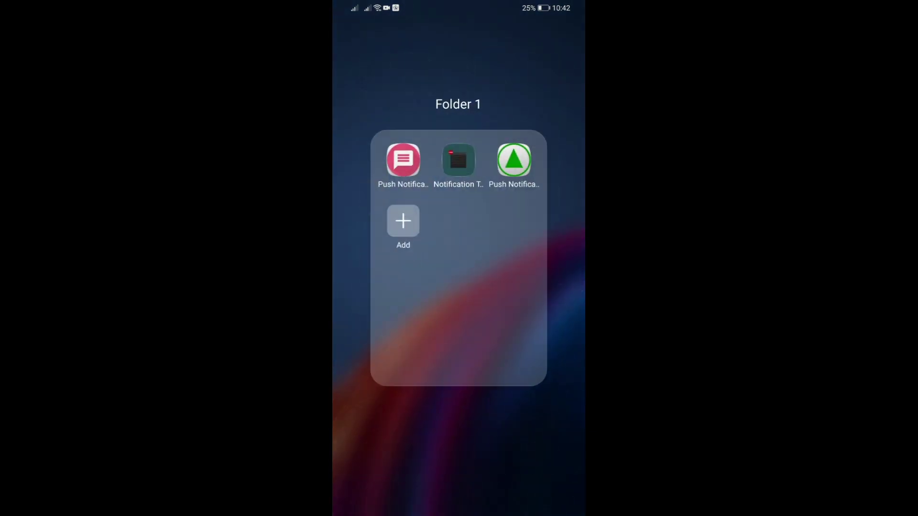
left_click(513, 160)
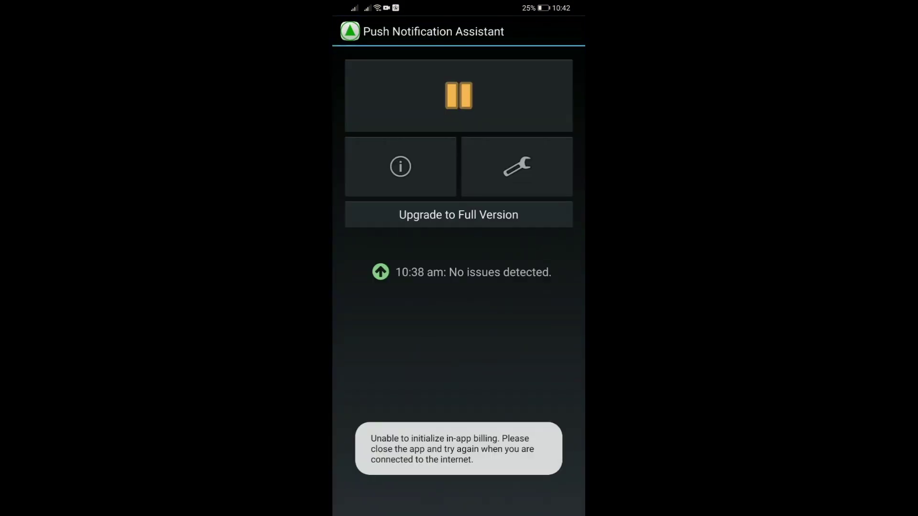
key("Home")
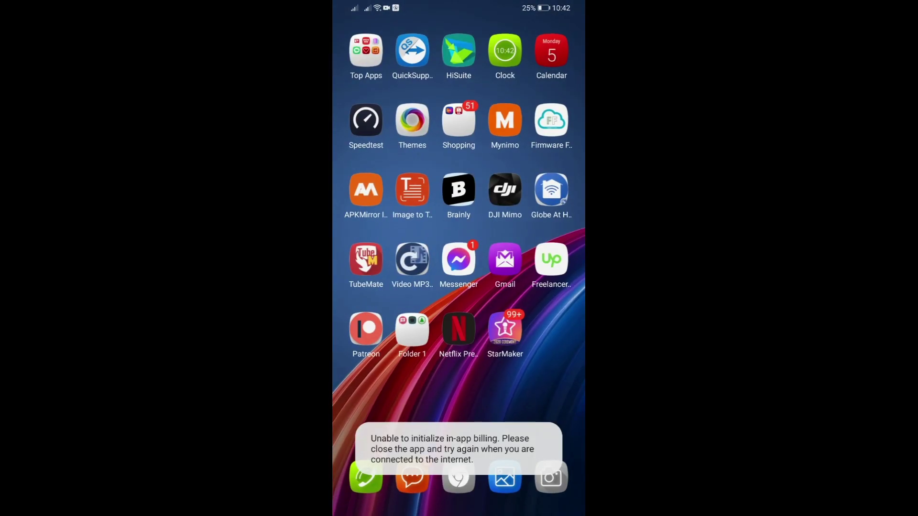
left_click_drag(359, 287, 531, 287)
Search AppGallery for 'push notification tester', then go Home and launch APKPure.
left_click(365, 190)
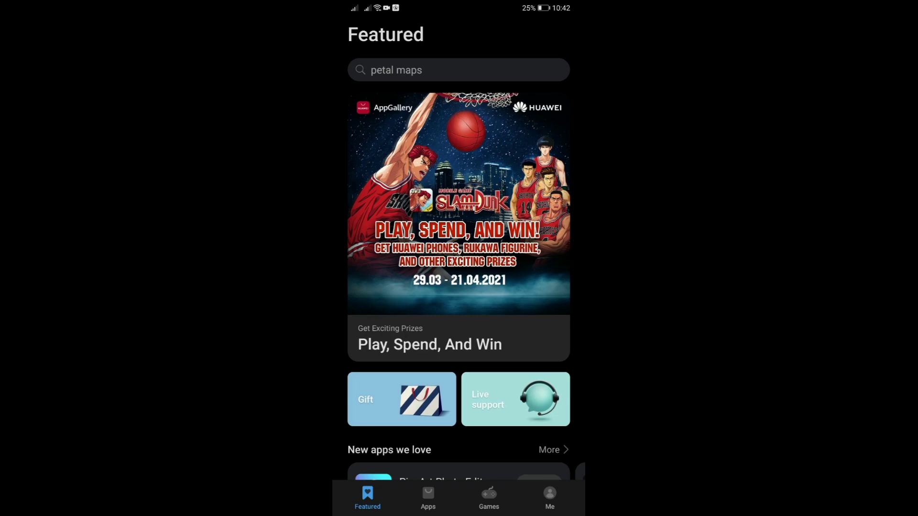
left_click(416, 70)
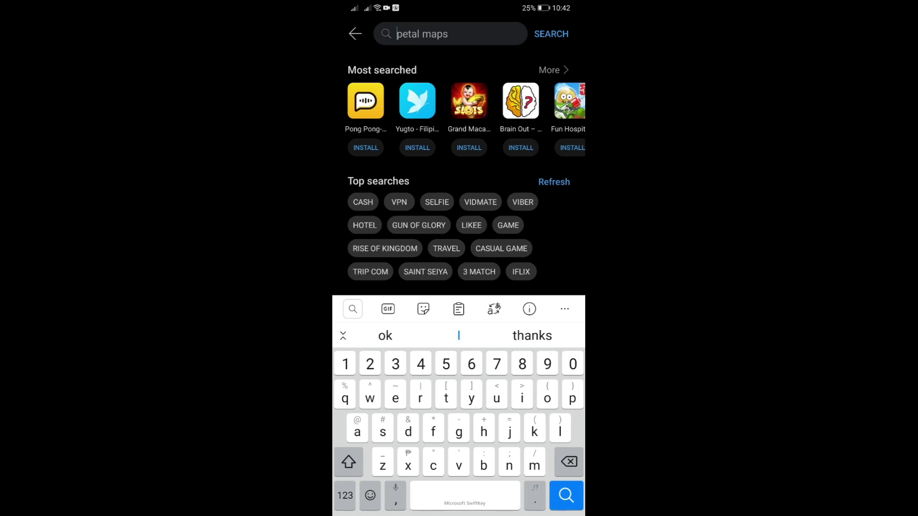
type("no")
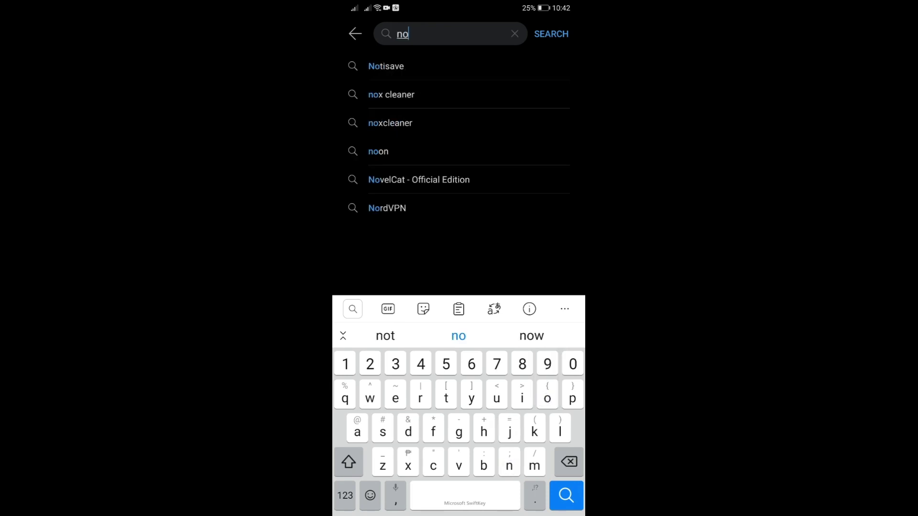
type("tifica")
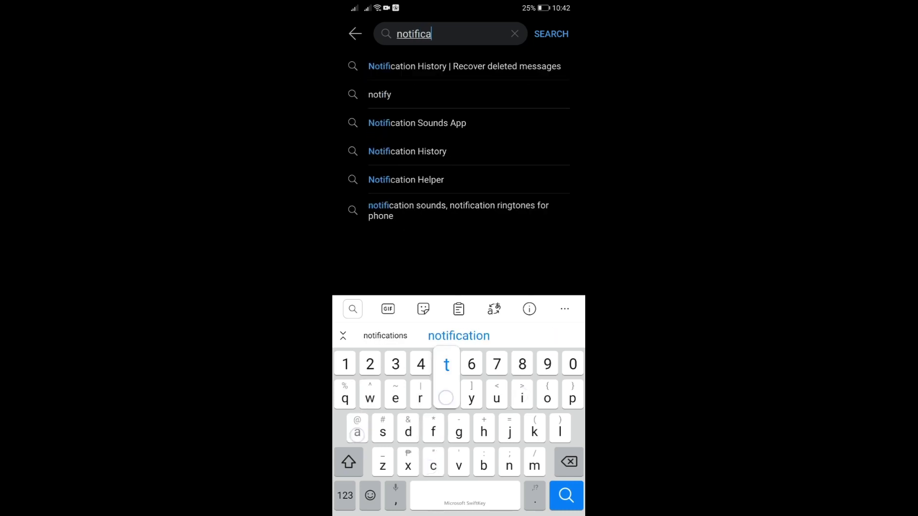
type("tion a")
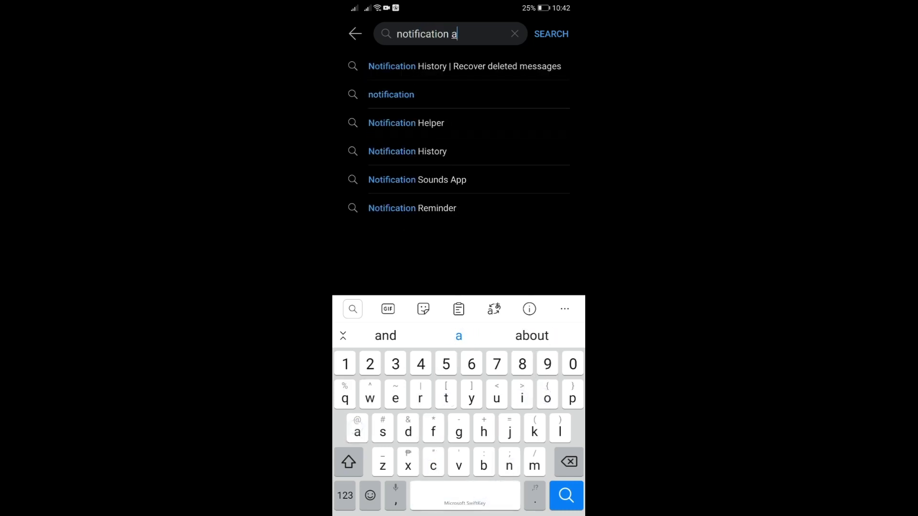
type("ssista")
left_click(386, 336)
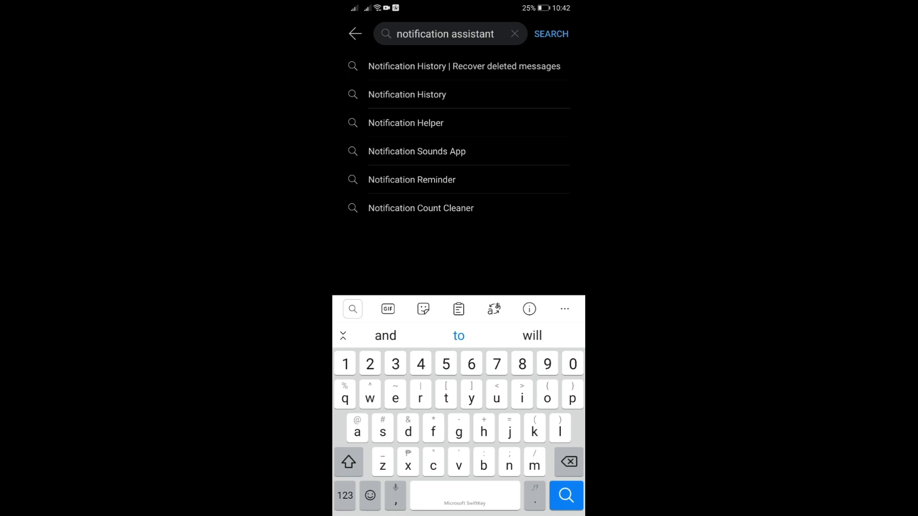
left_click_drag(569, 462, 569, 462)
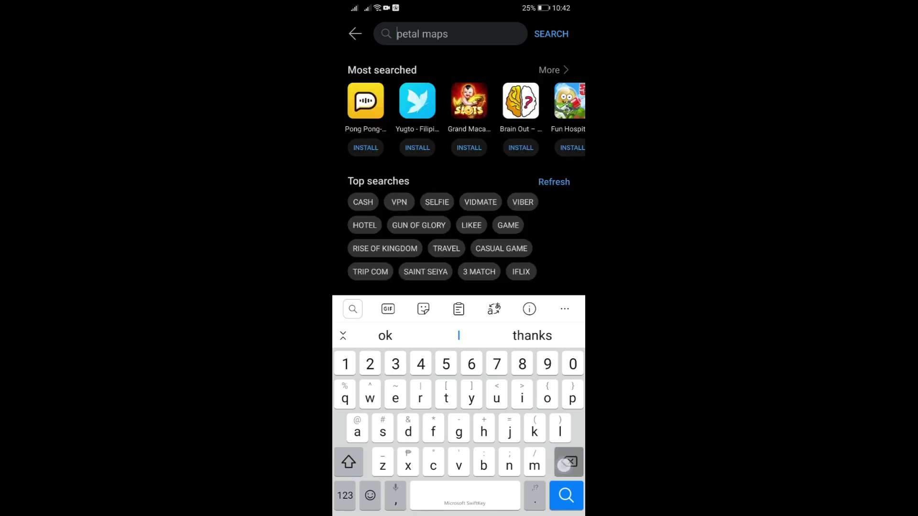
type("noti")
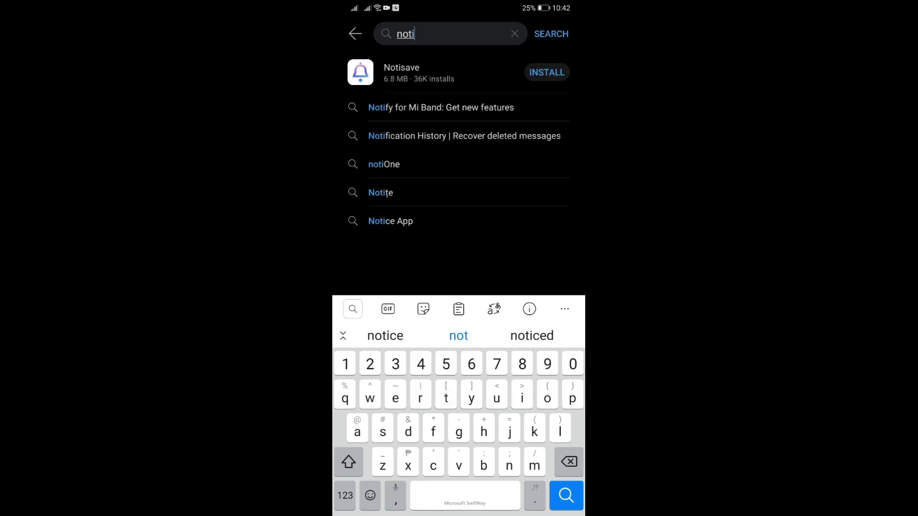
type("fi")
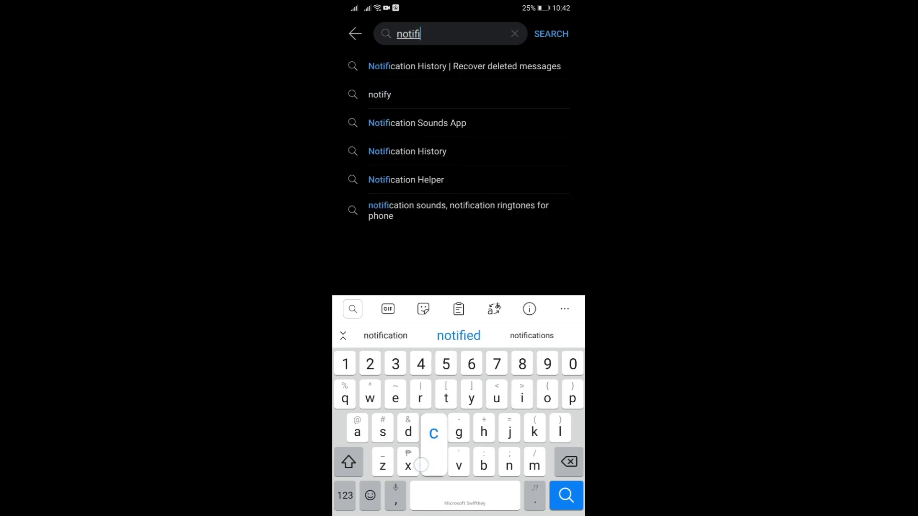
type("cation test")
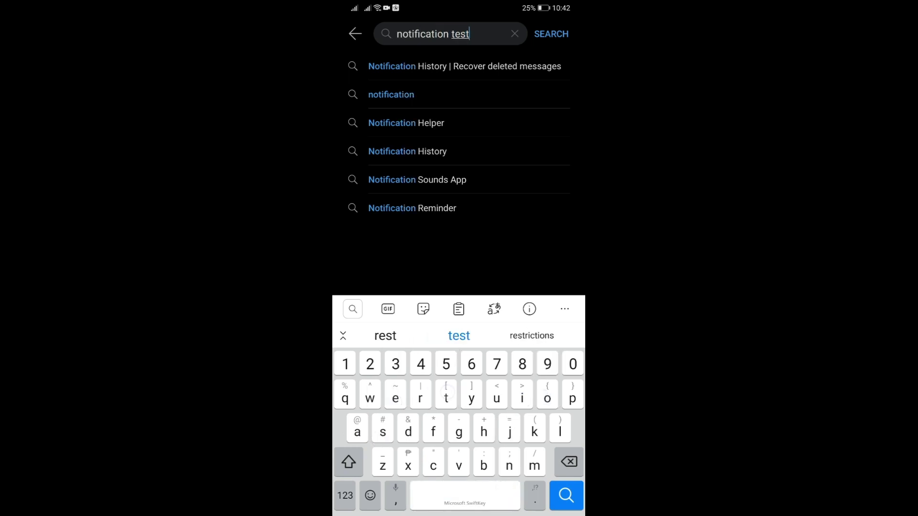
type("er")
left_click(565, 495)
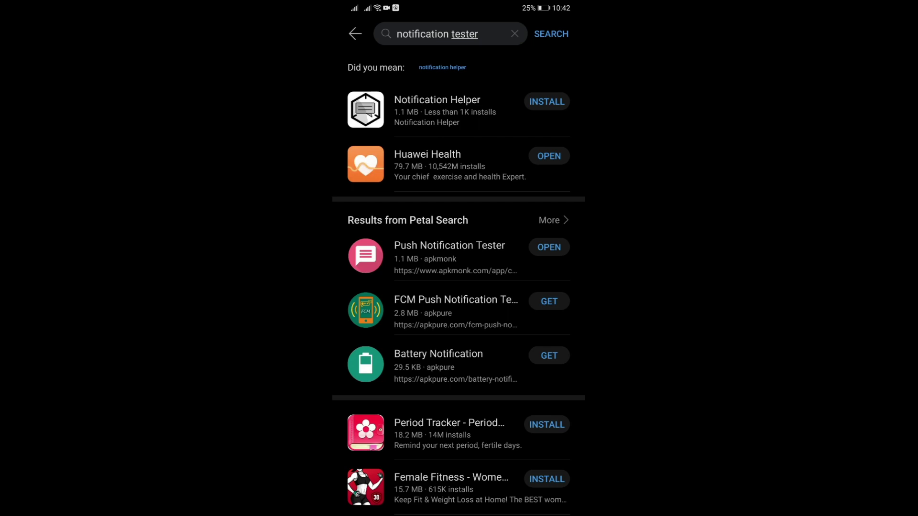
scroll(492, 345, "down", 5)
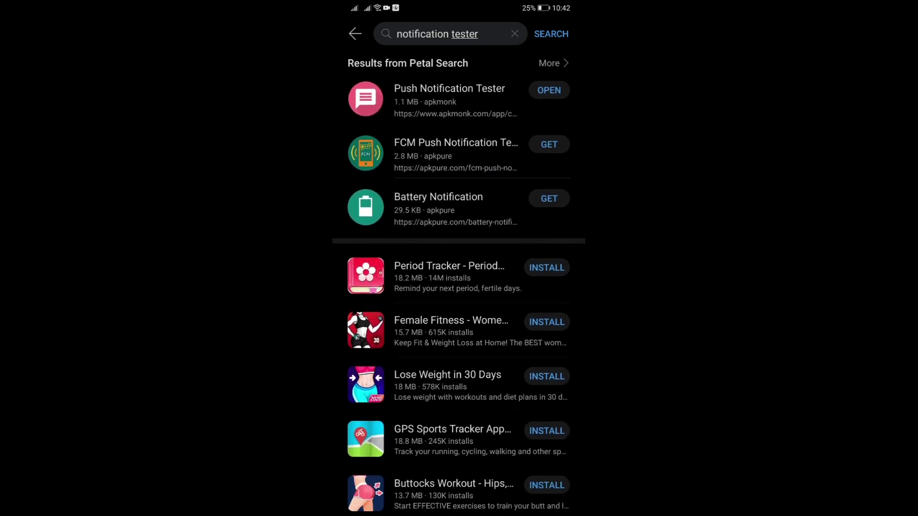
scroll(495, 281, "down", 2)
scroll(495, 266, "up", 8)
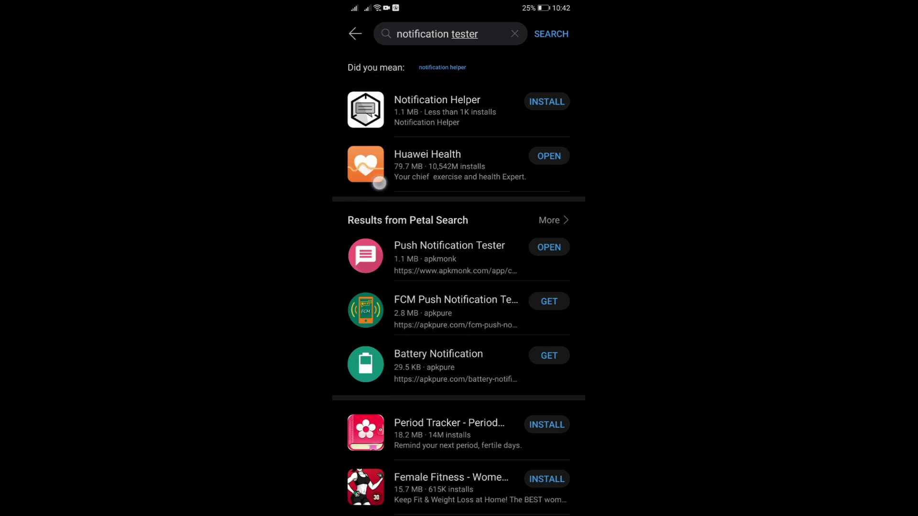
left_click(396, 34)
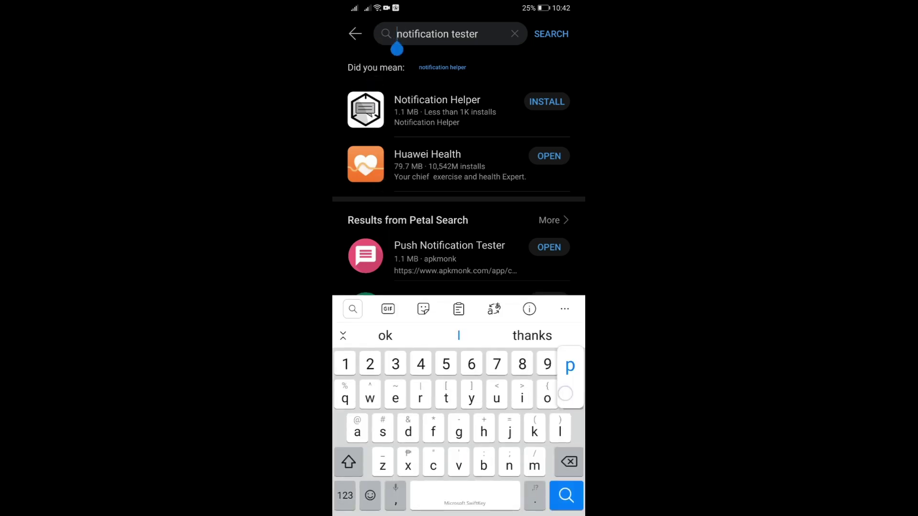
type("push")
key("Return")
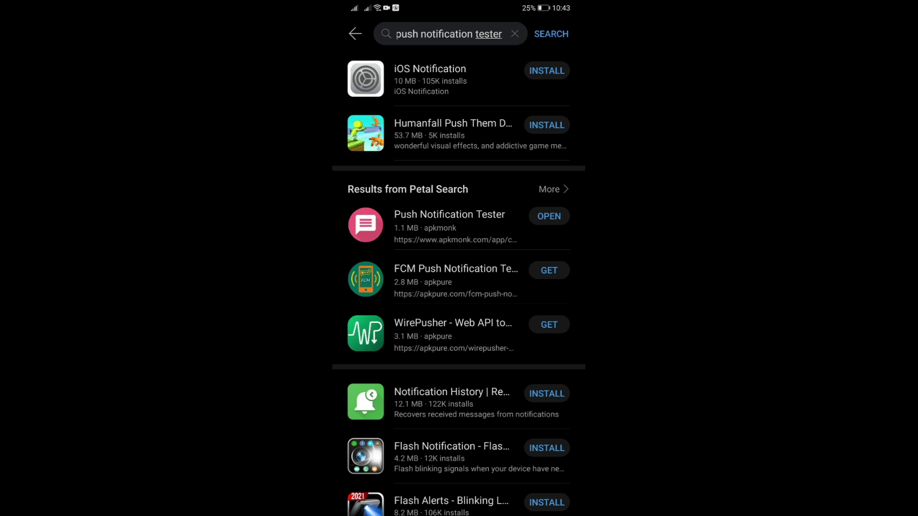
scroll(500, 344, "down", 5)
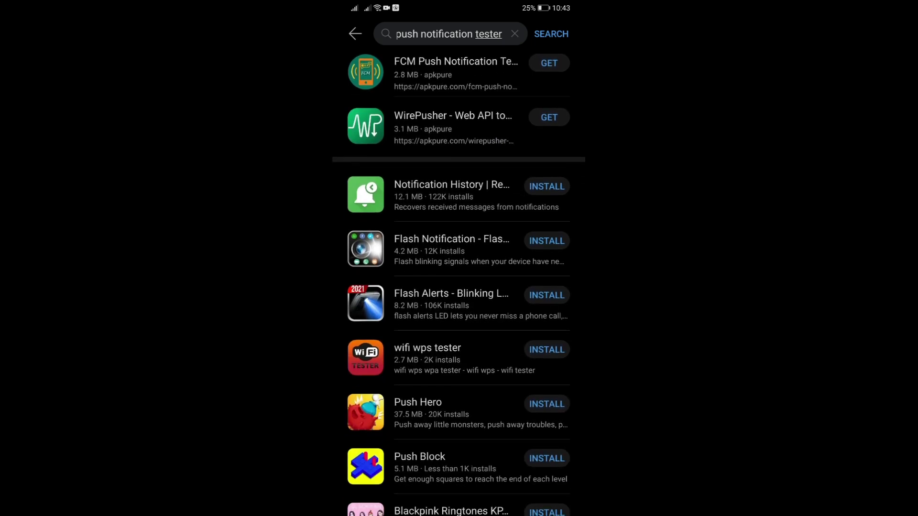
scroll(500, 316, "down", 5)
scroll(500, 303, "down", 5)
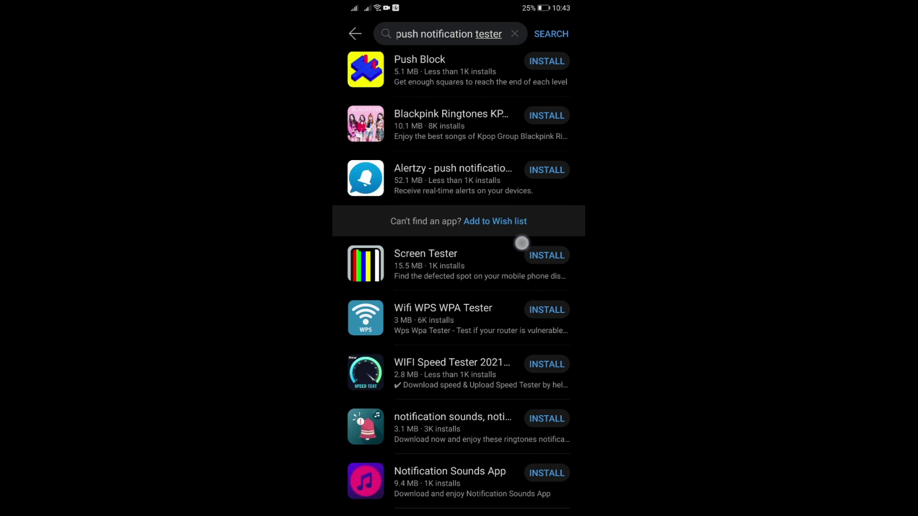
scroll(500, 316, "down", 5)
scroll(495, 327, "down", 2)
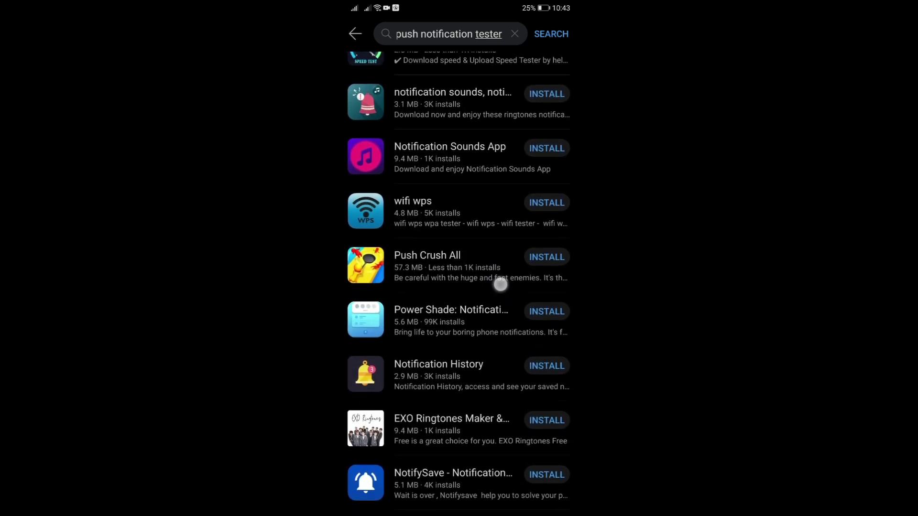
scroll(495, 301, "down", 2)
scroll(500, 287, "up", 5)
scroll(500, 287, "up", 5)
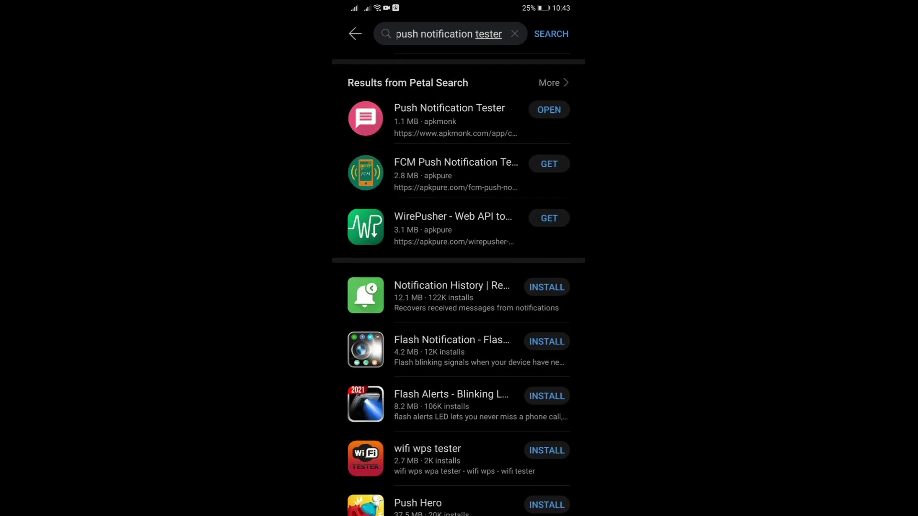
scroll(500, 287, "up", 2)
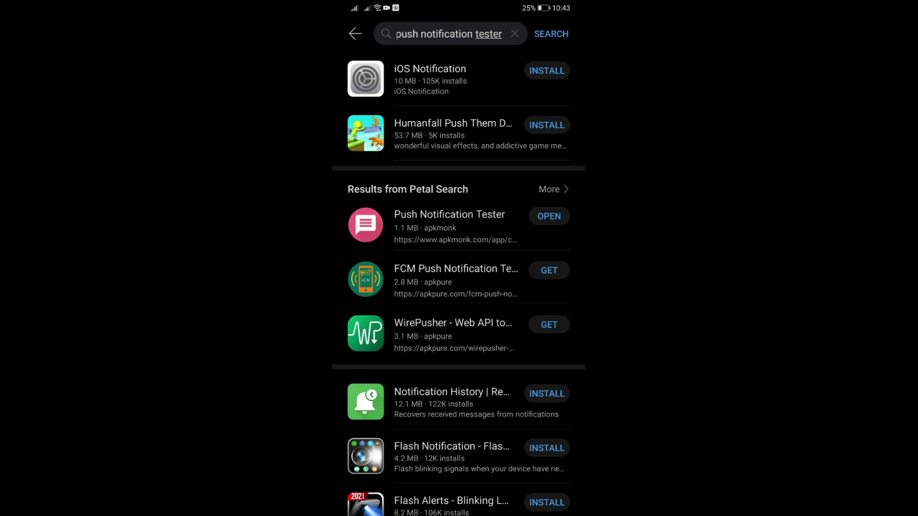
key("Home")
left_click(527, 329)
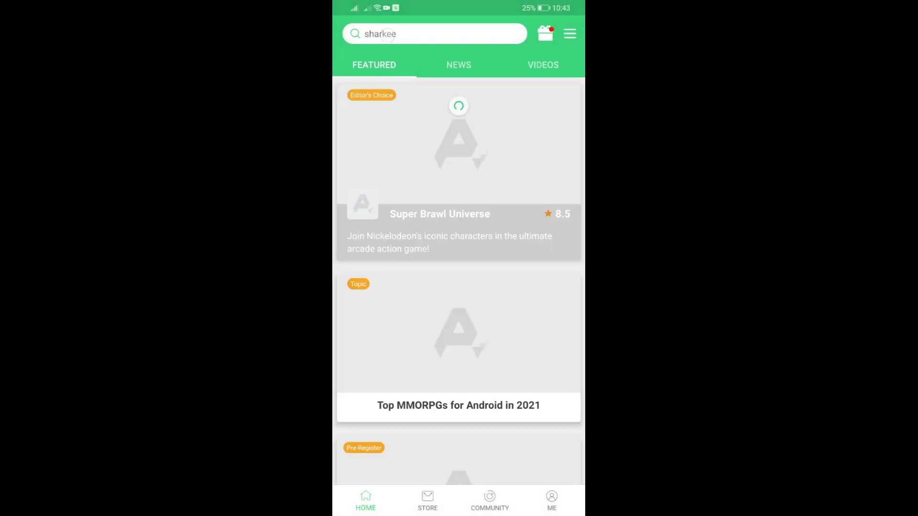
Search APKPure for 'notification tester' and scroll through the matching apps.
left_click(442, 34)
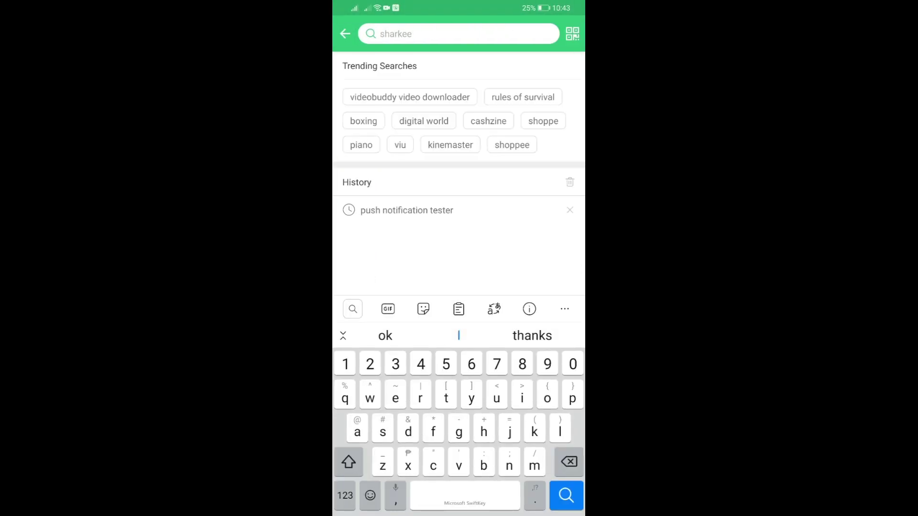
type("notif")
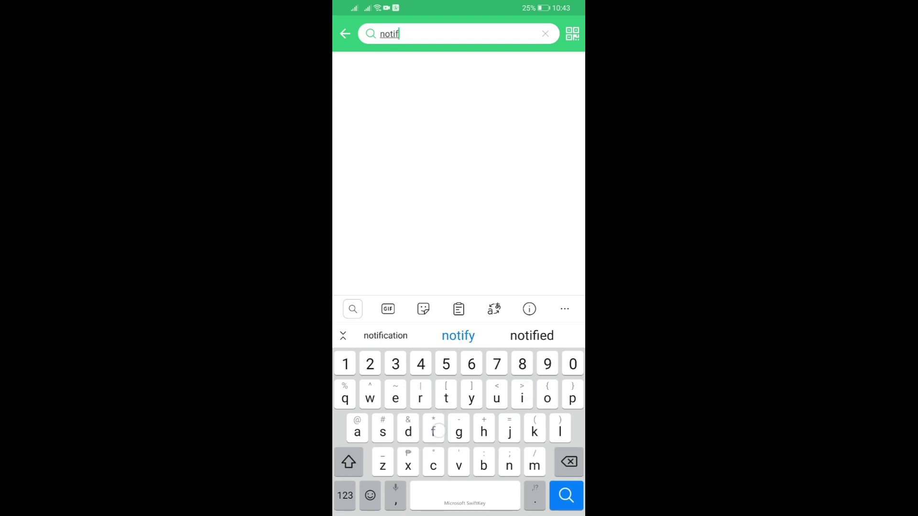
type("ication ")
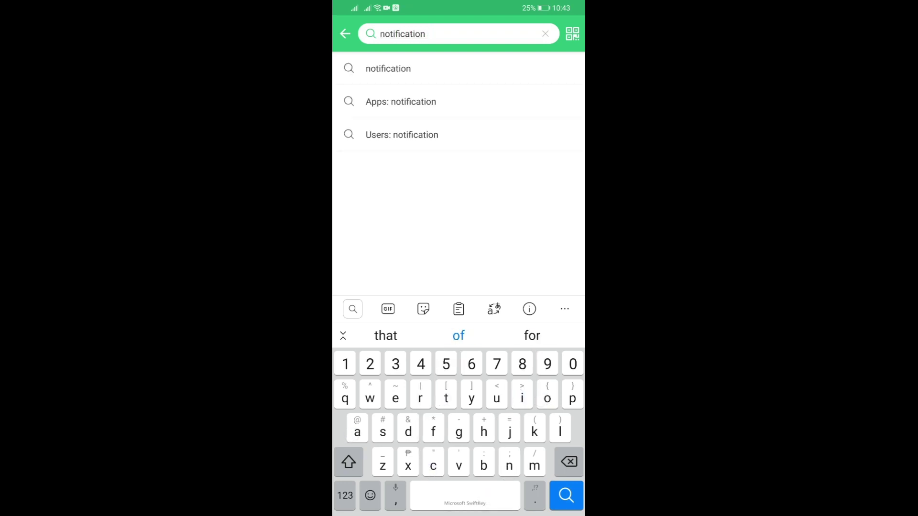
type("t")
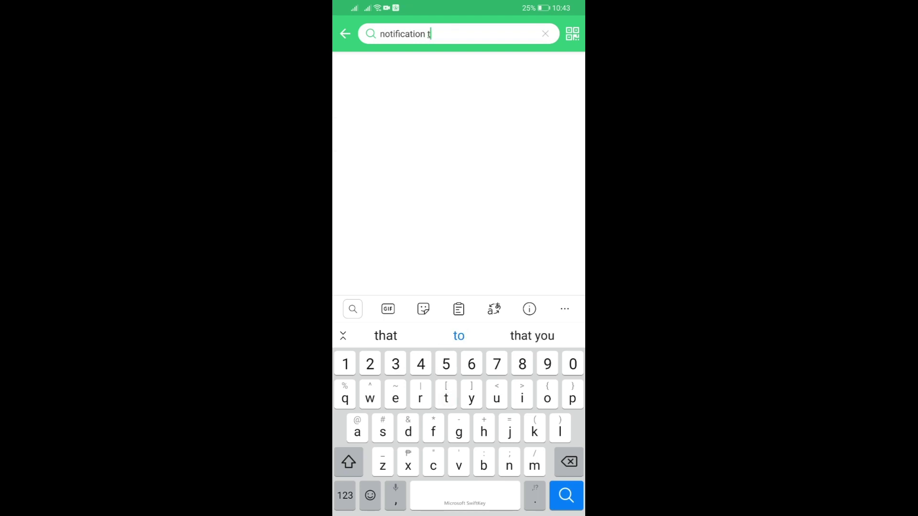
type("est")
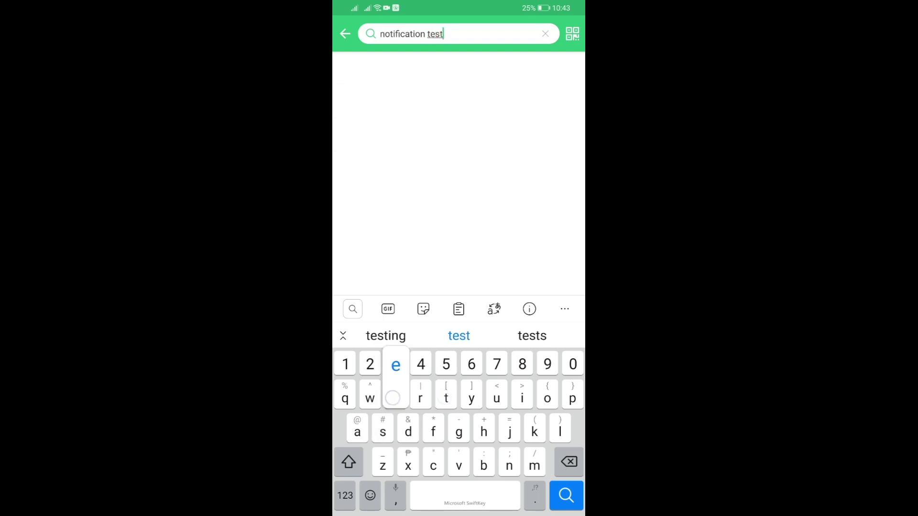
type("er")
key("Return")
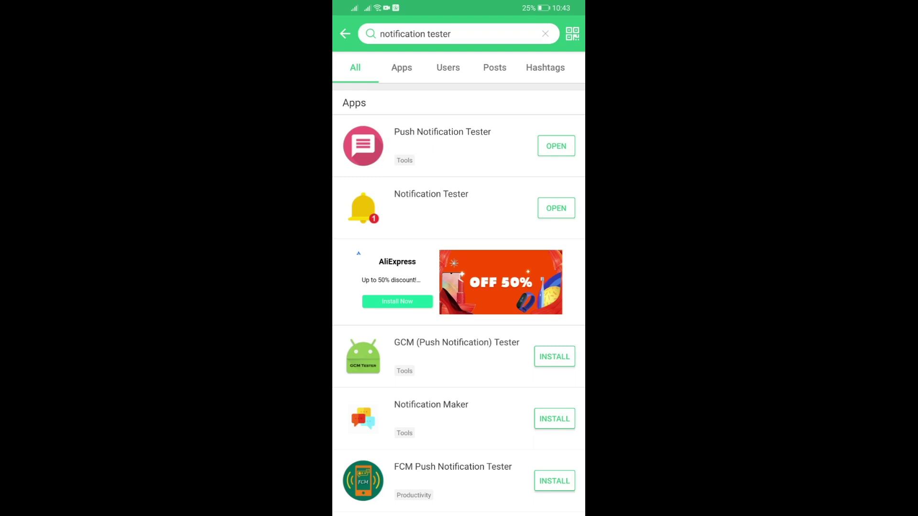
scroll(520, 206, "down", 5)
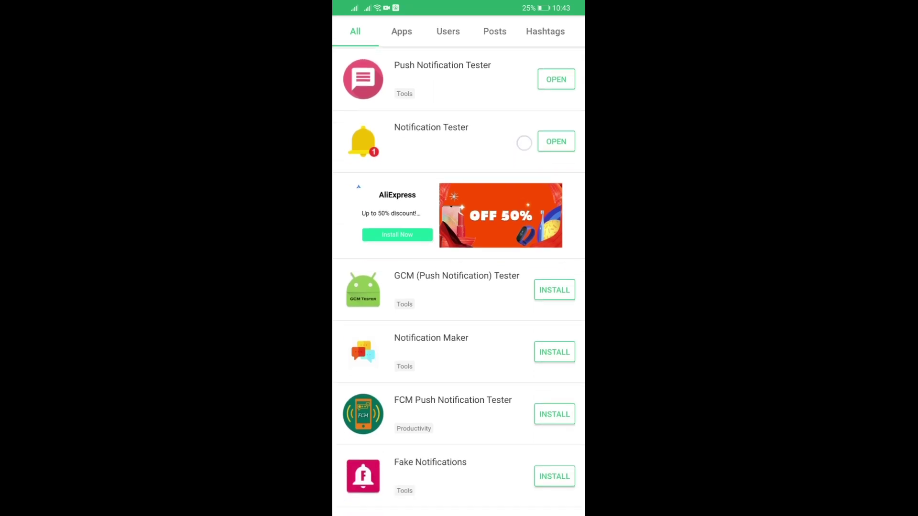
scroll(495, 234, "down", 2)
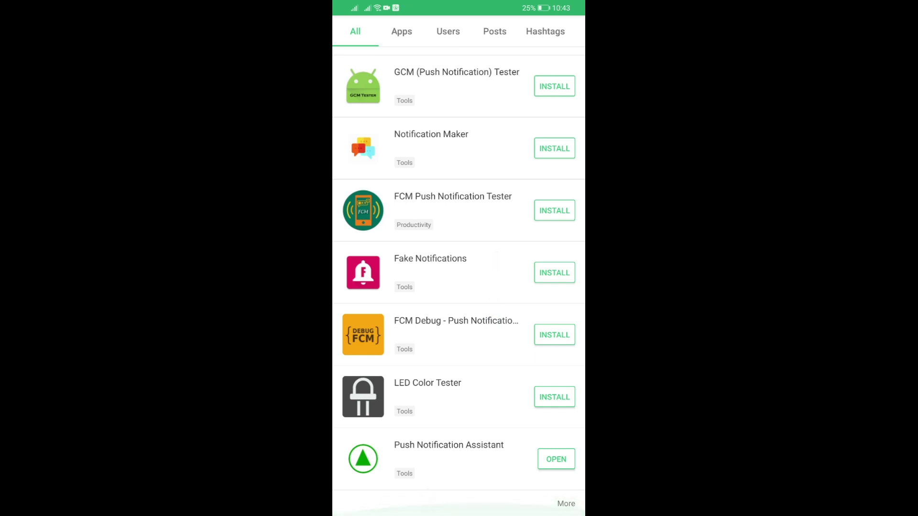
left_click_drag(473, 453, 460, 453)
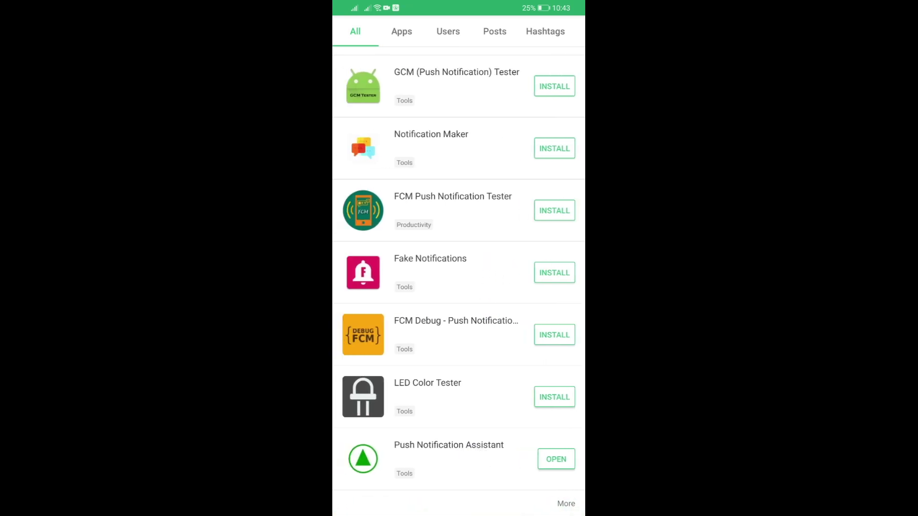
left_click_drag(461, 455, 482, 459)
Clear recent apps, open Gmail from the second home page, and clear all notifications.
key("super")
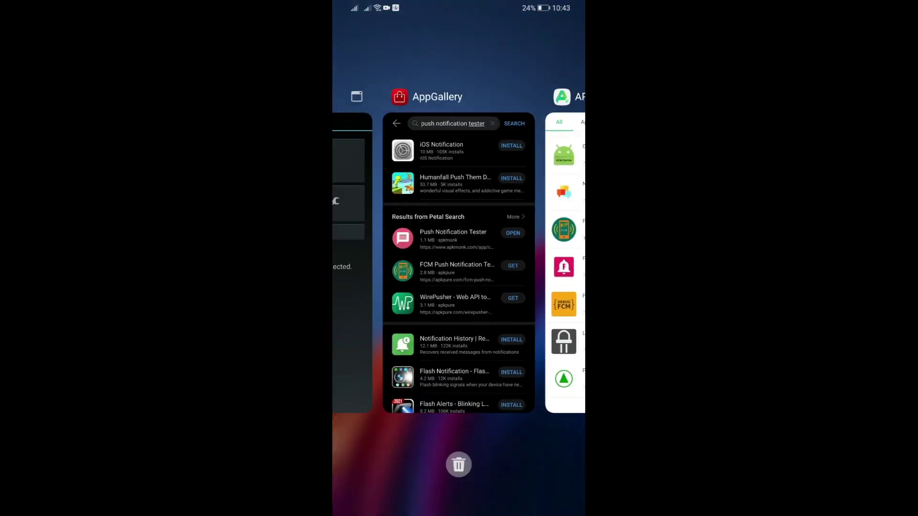
left_click(459, 464)
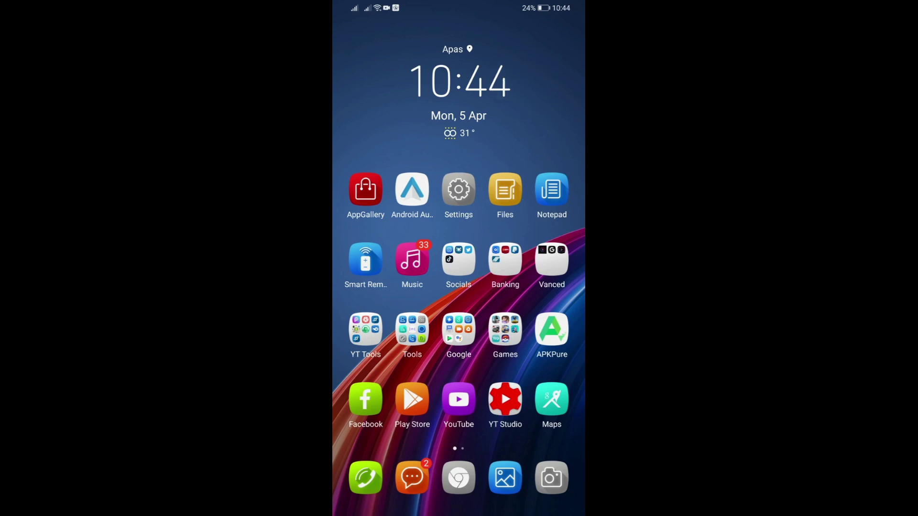
left_click_drag(531, 287, 373, 287)
left_click(505, 259)
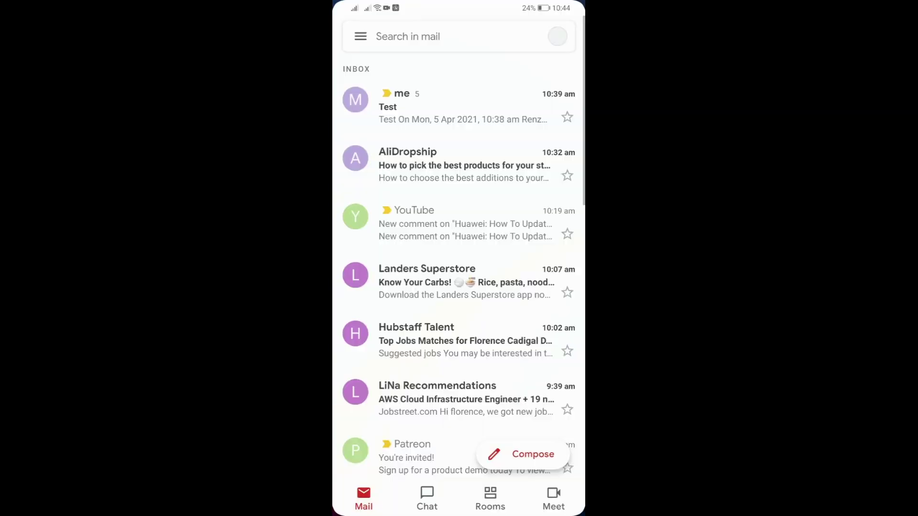
left_click_drag(459, 7, 459, 287)
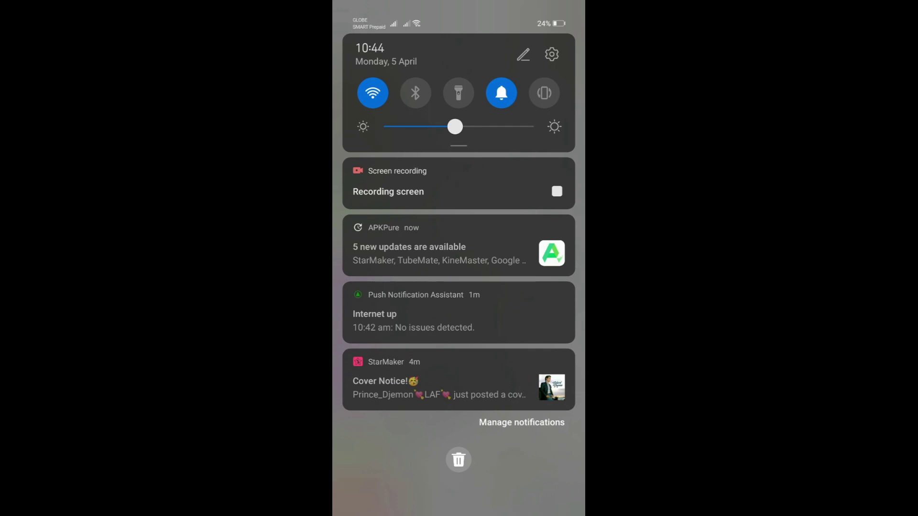
left_click(459, 460)
left_click_drag(459, 430, 459, 72)
Send a 'Test' reply in the Test conversation and clear recent apps.
left_click(459, 106)
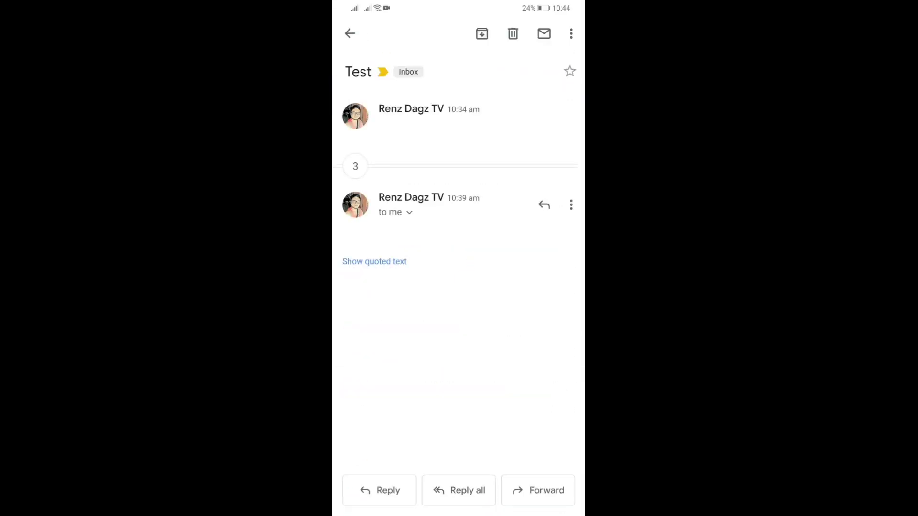
left_click(378, 490)
type("Test")
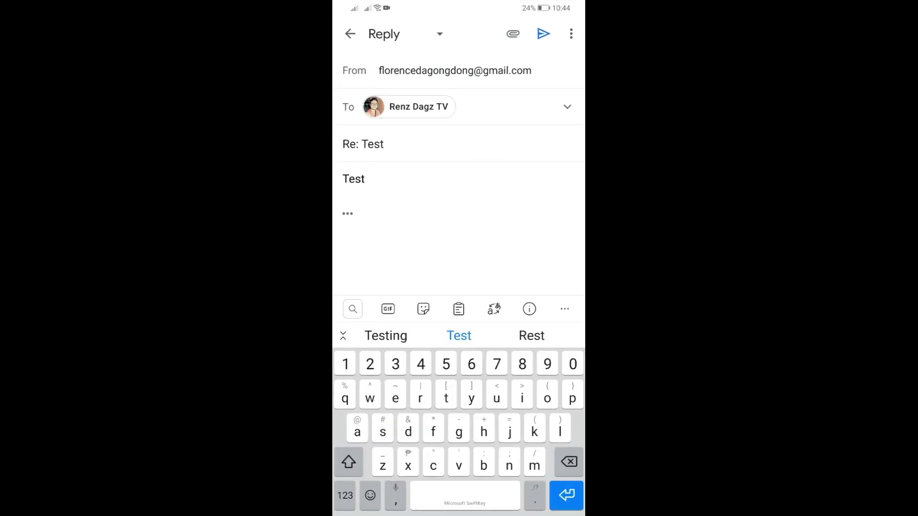
left_click(544, 33)
key("super")
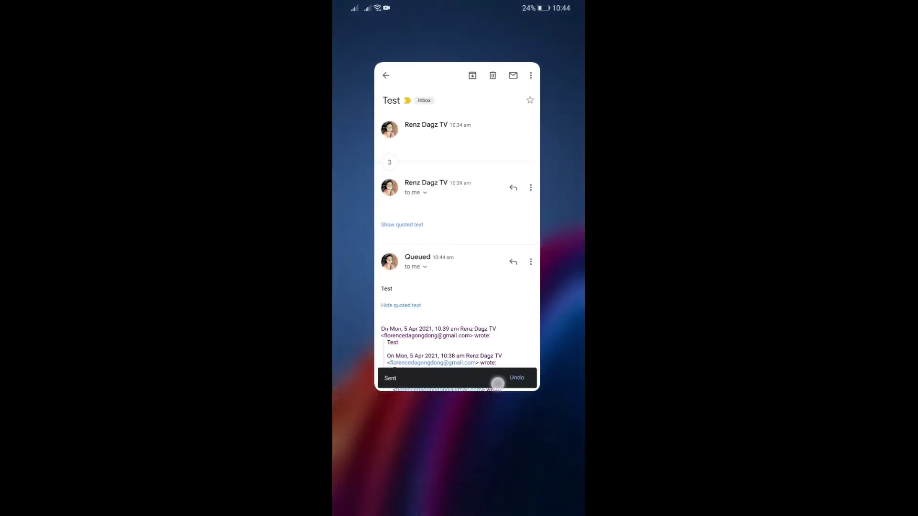
left_click(459, 465)
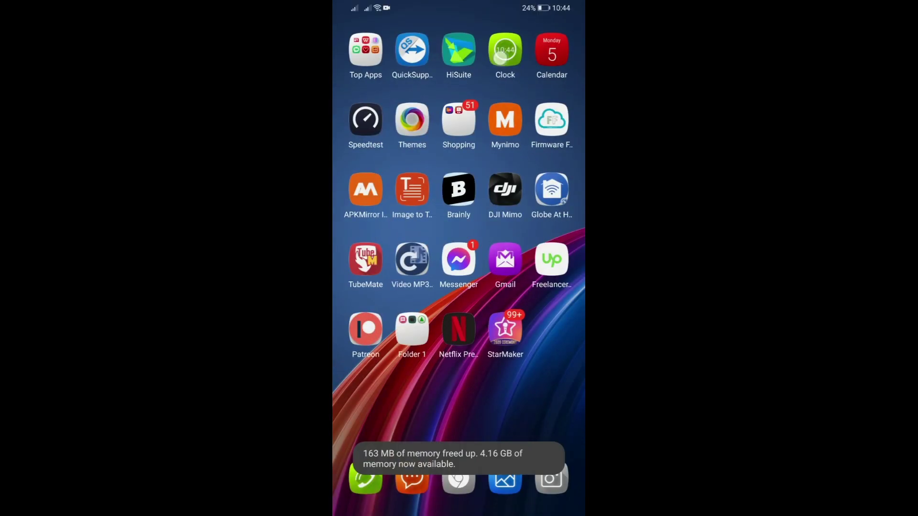
Dismiss the Gmail reply notification and launch Push Notification Assistant from Folder 1.
left_click_drag(460, 7, 459, 287)
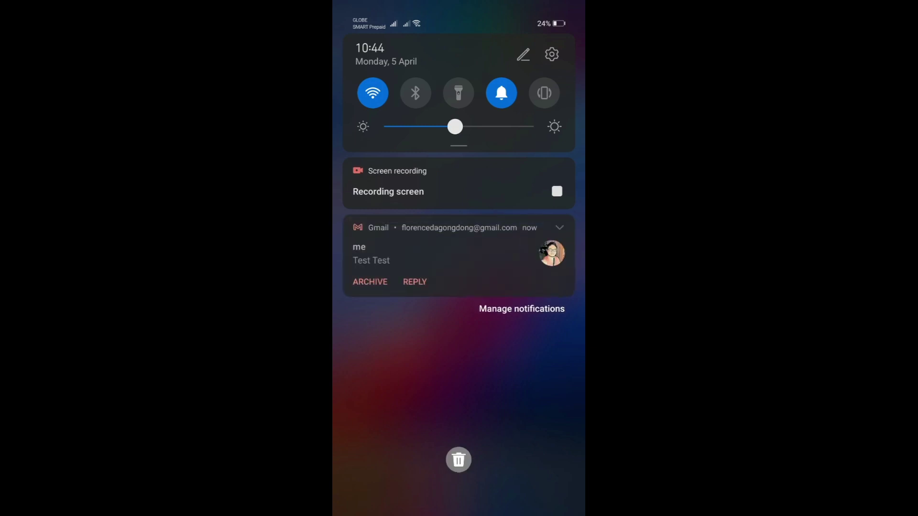
left_click_drag(402, 255, 560, 255)
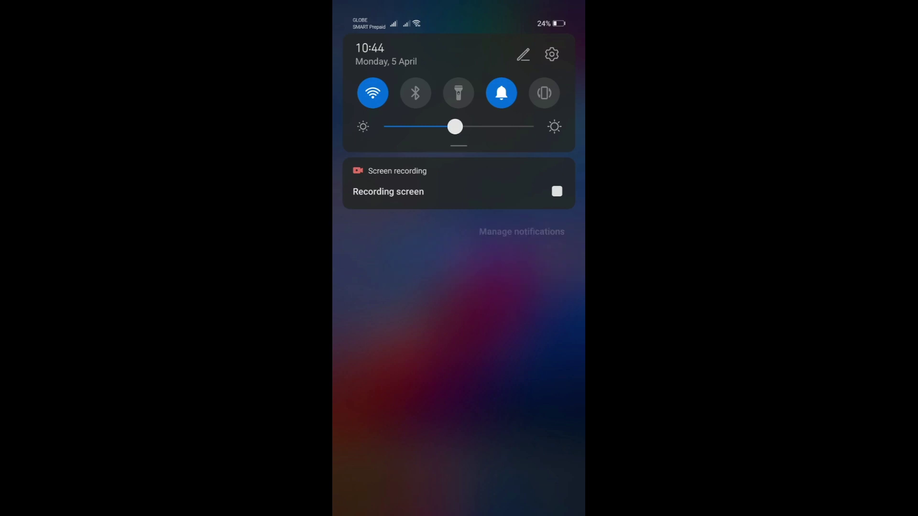
left_click(459, 394)
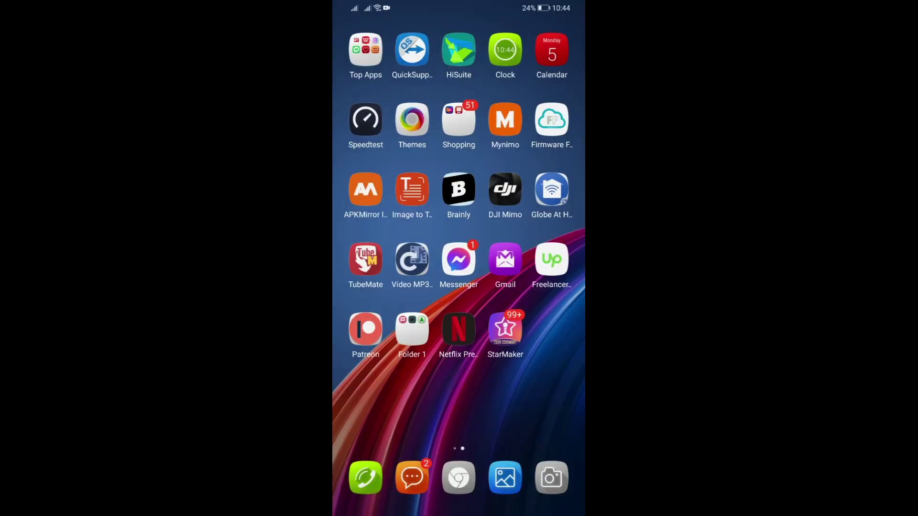
left_click(411, 329)
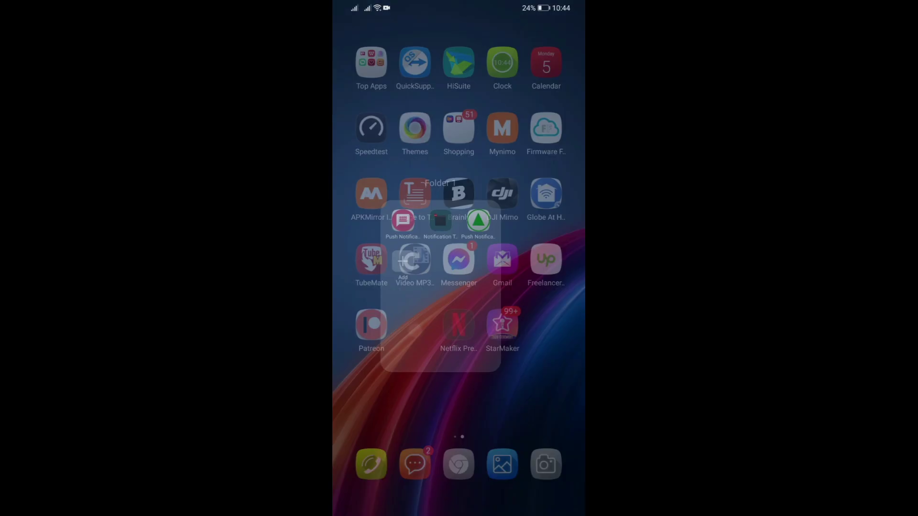
left_click(509, 154)
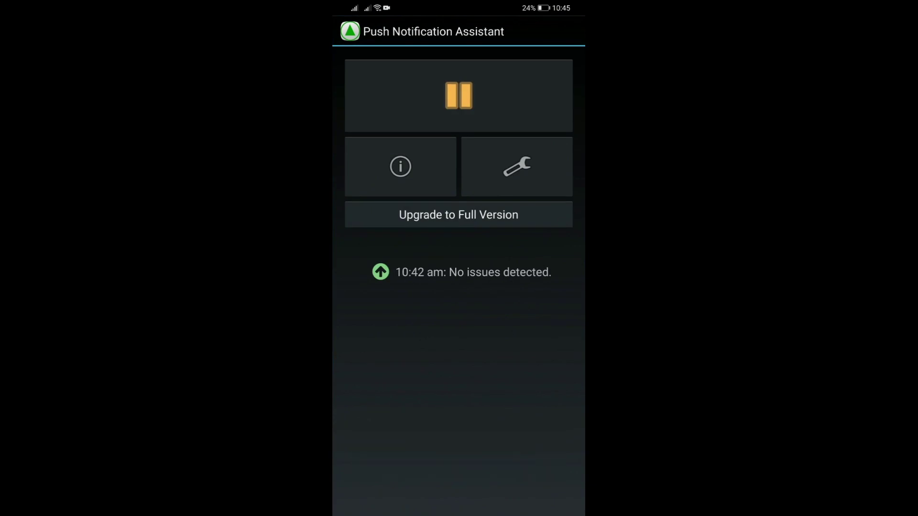
left_click(516, 167)
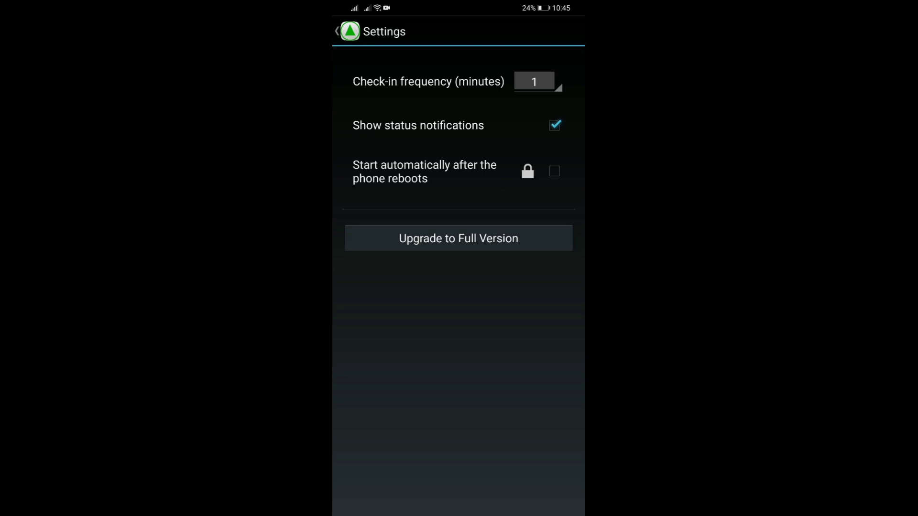
left_click(545, 170)
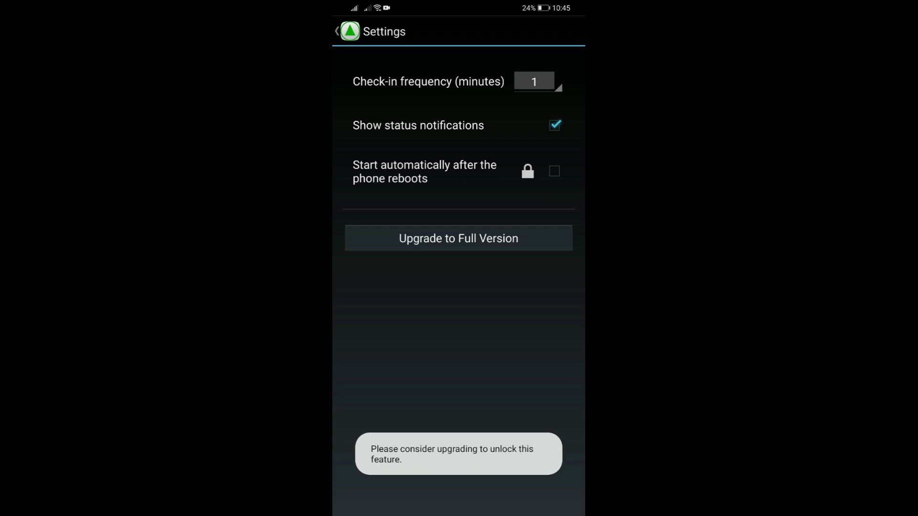
left_click_drag(577, 199, 502, 198)
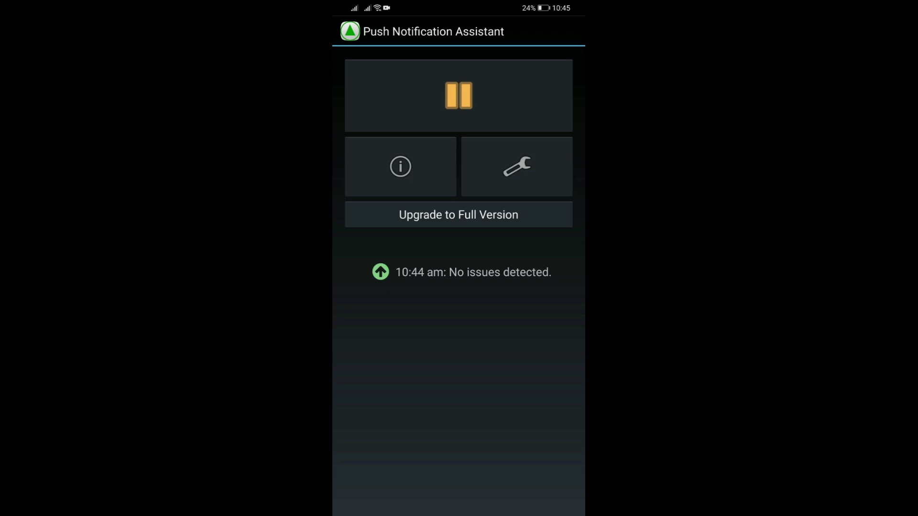
Pause Push Notification Assistant's monitoring, then start it again.
left_click(458, 95)
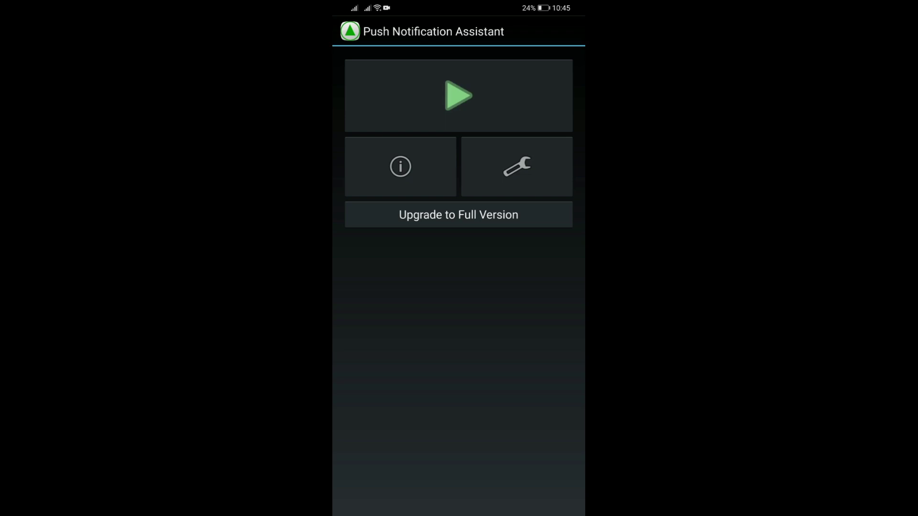
left_click(459, 95)
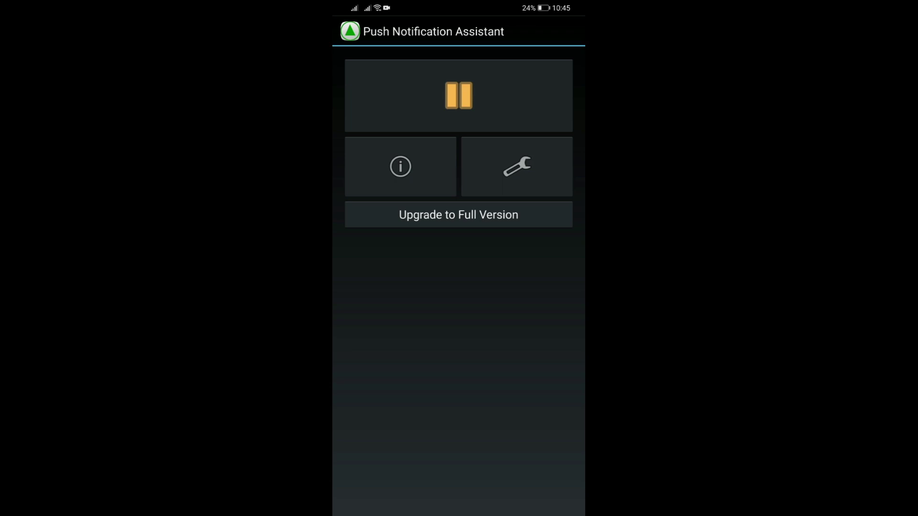
Uncheck 'Show status notifications' in Push Notification Assistant's settings.
left_click(516, 167)
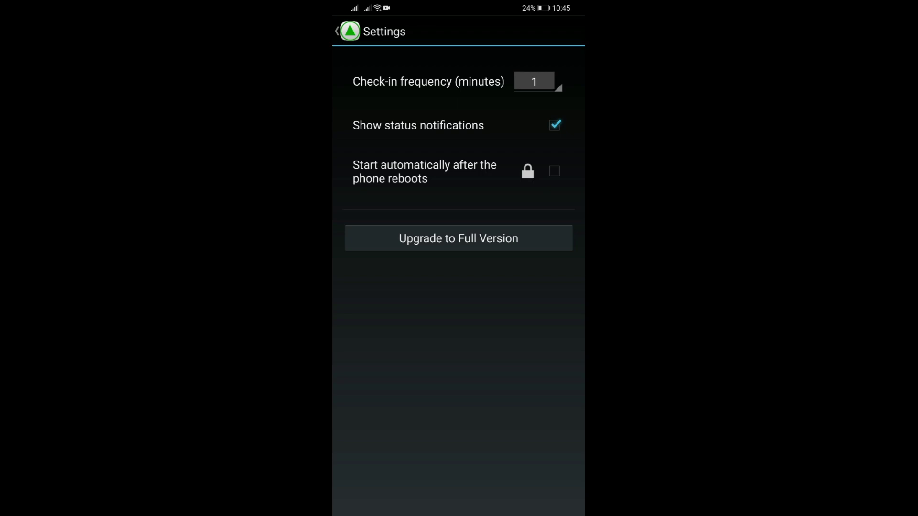
left_click(554, 124)
Close Push Notification Assistant from recent apps and return to the home screen.
key("super")
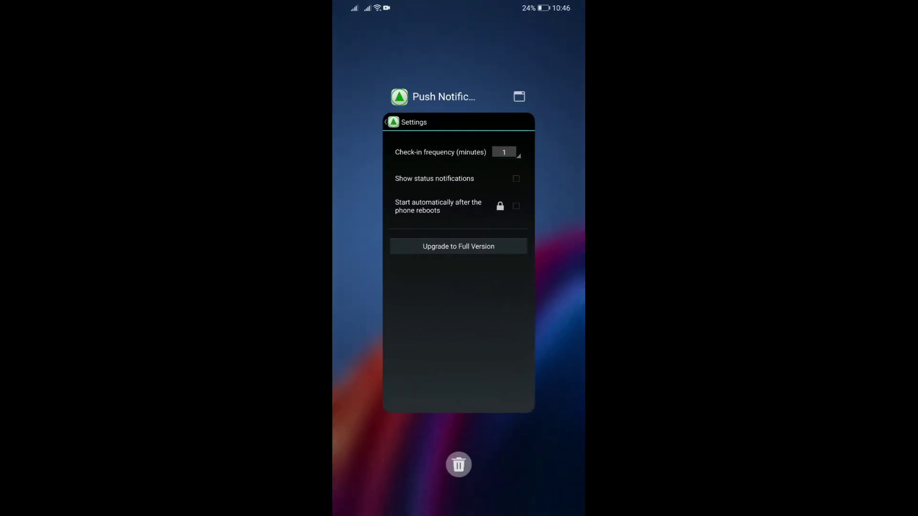
left_click_drag(459, 358, 460, 179)
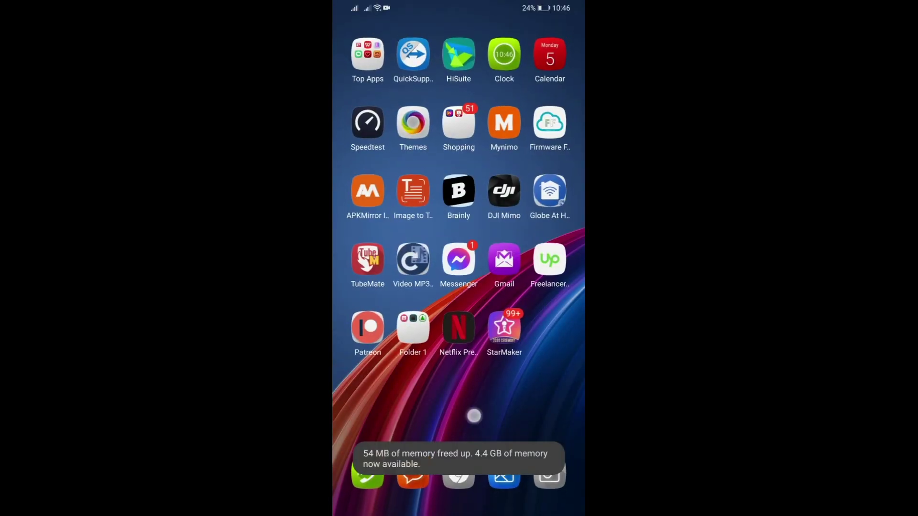
key("super")
key("super")
Send a 'Test' reply in Gmail's Test thread, then clear Gmail from recents.
left_click(504, 258)
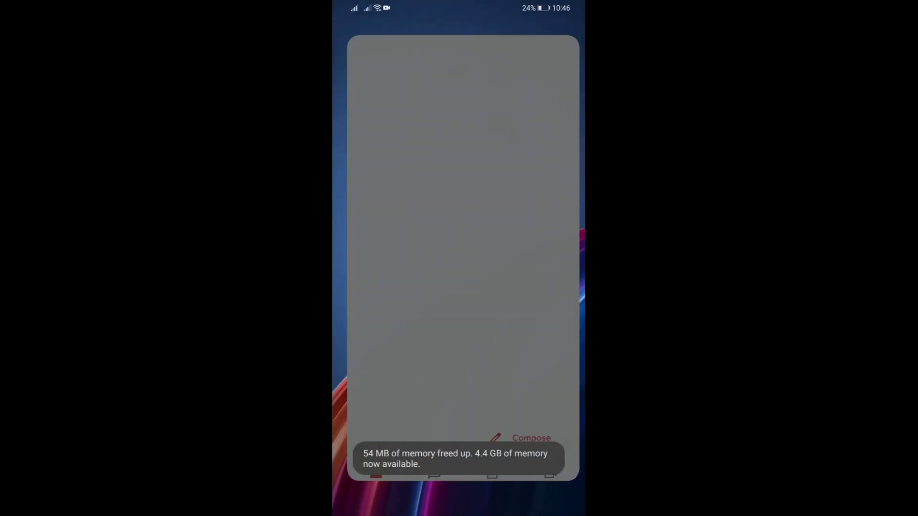
left_click(459, 105)
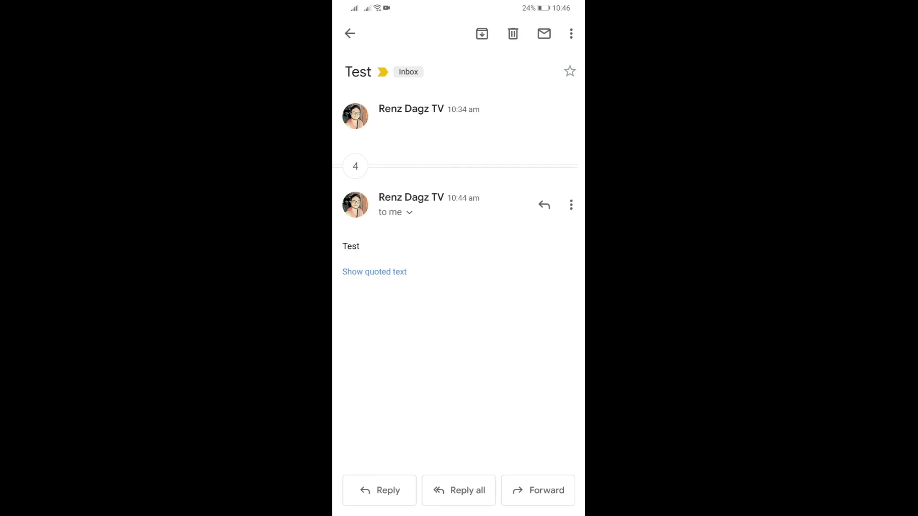
left_click(379, 490)
type("T")
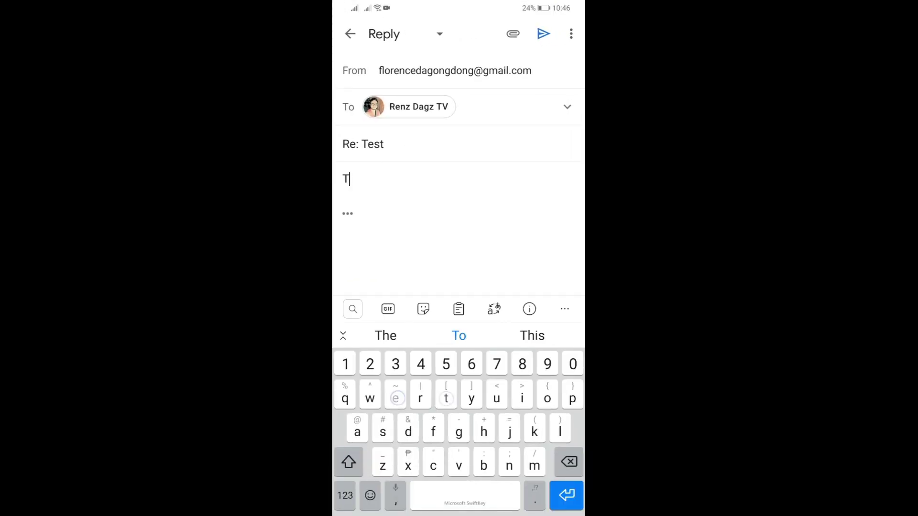
type("est")
left_click(543, 34)
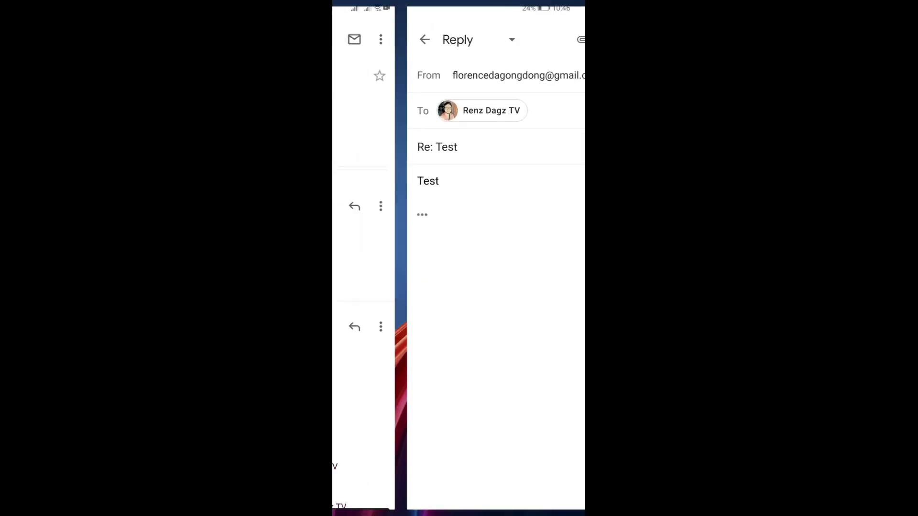
key("super")
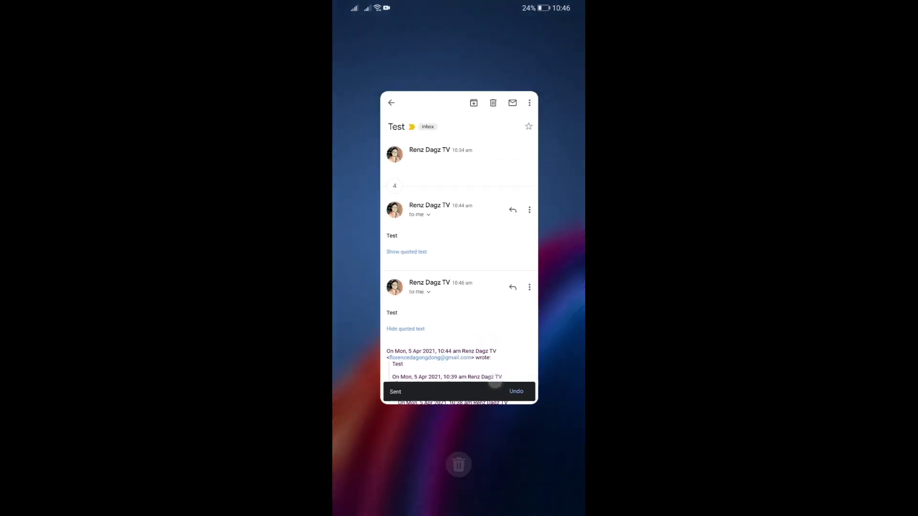
left_click(459, 464)
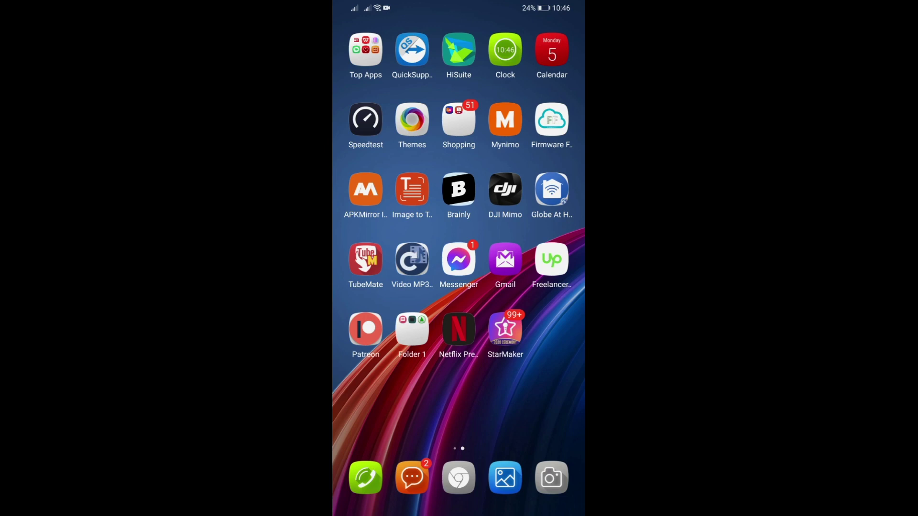
Pull down the notification shade and swipe away the 'Internet up' notification.
left_click_drag(459, 8, 459, 287)
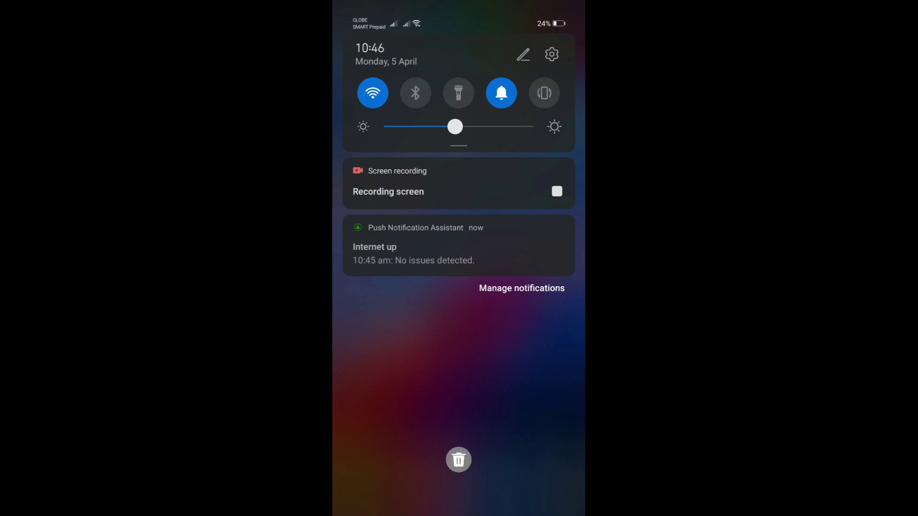
left_click_drag(459, 248, 560, 247)
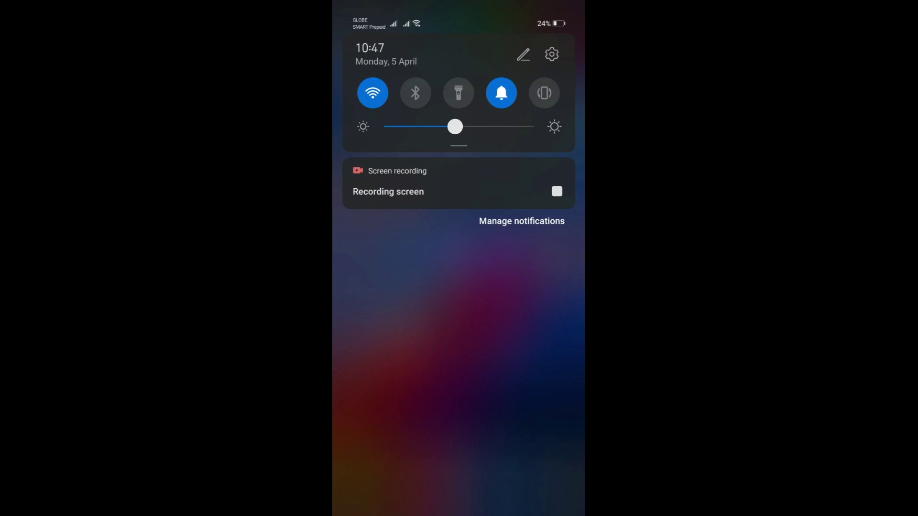
Close the shade, send a 'Test' reply in Gmail's Test thread, and clear recents.
left_click(459, 359)
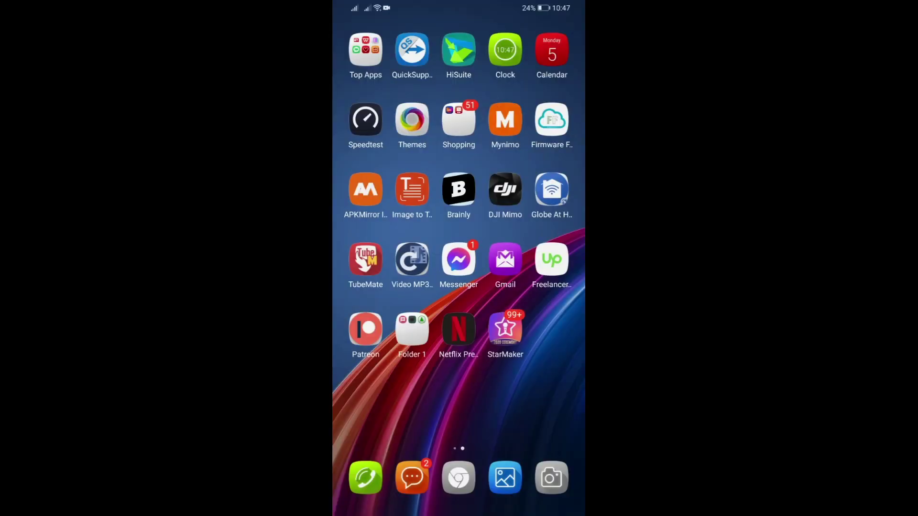
left_click(505, 259)
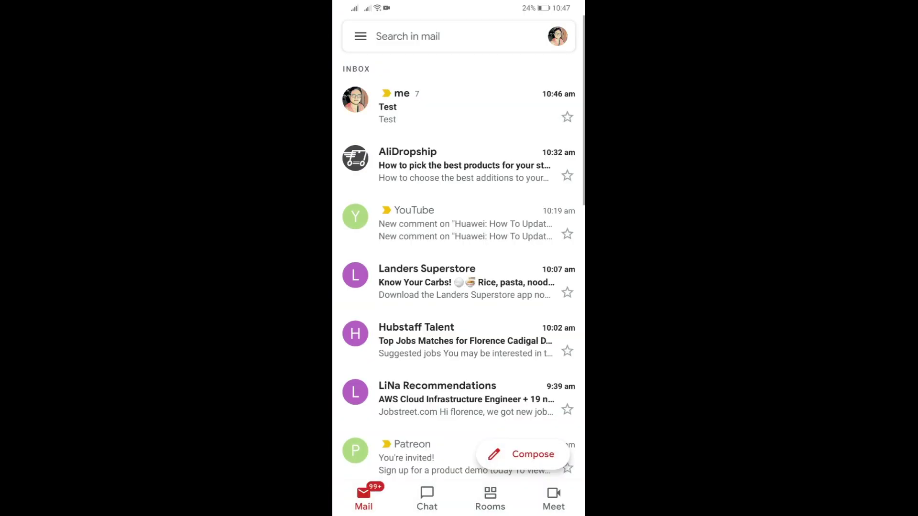
left_click(459, 106)
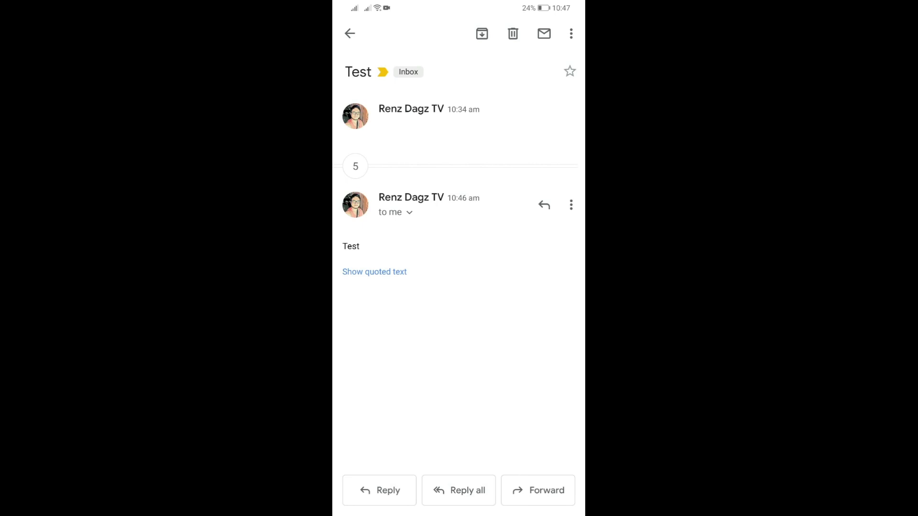
left_click(379, 490)
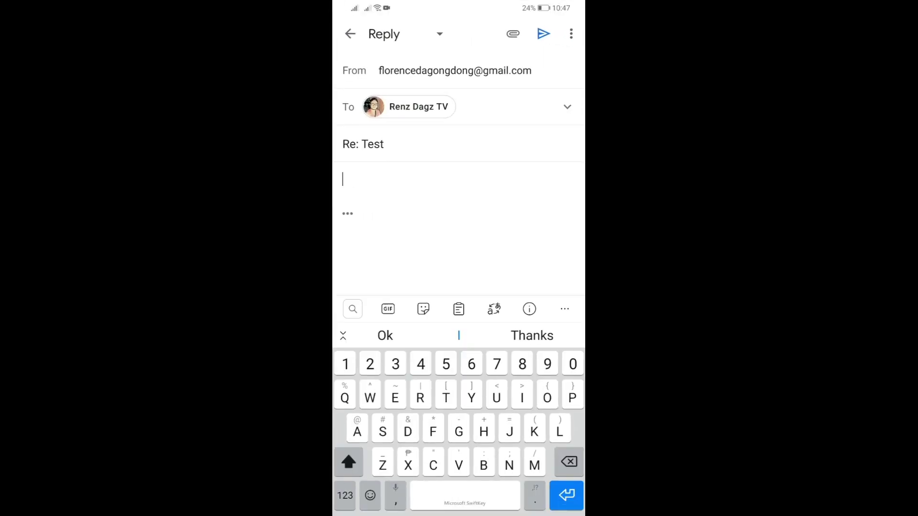
type("Test")
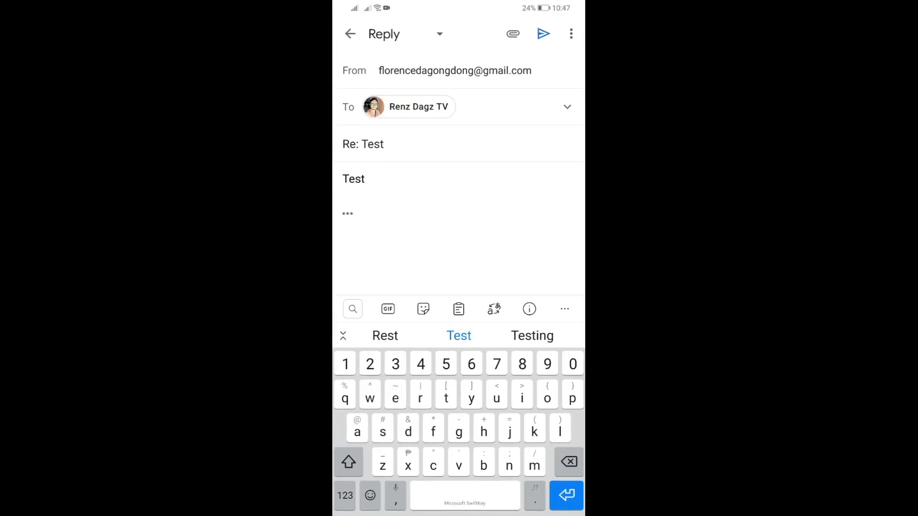
left_click(543, 34)
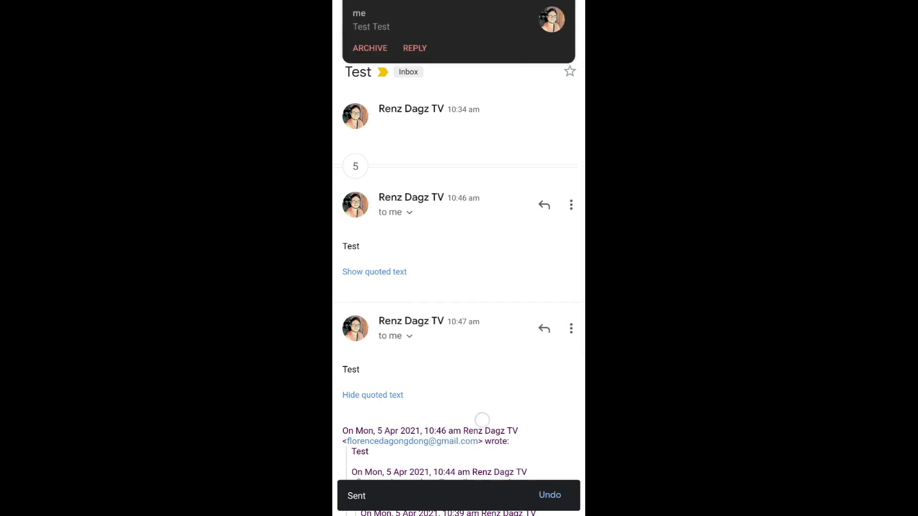
key("super")
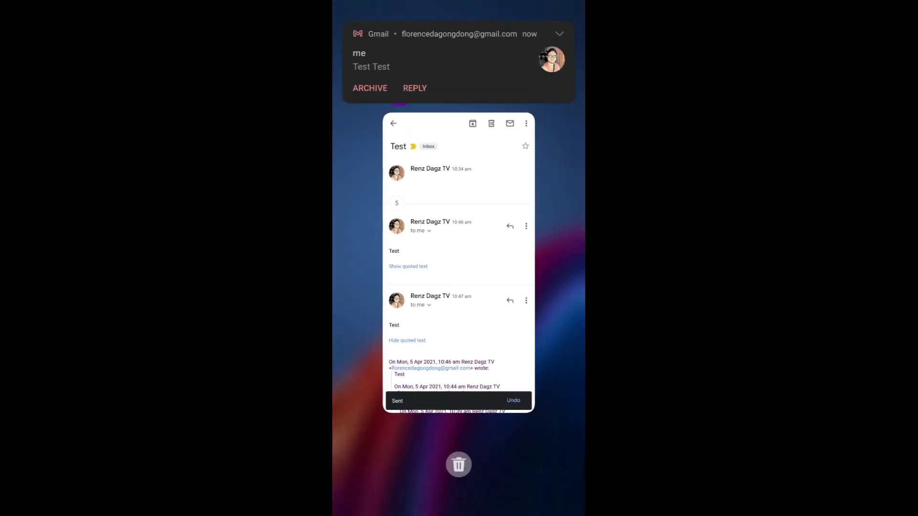
left_click(458, 465)
Dismiss the Gmail notification, send another 'Test' reply, close Gmail, and expand its notification.
left_click_drag(459, 60, 574, 61)
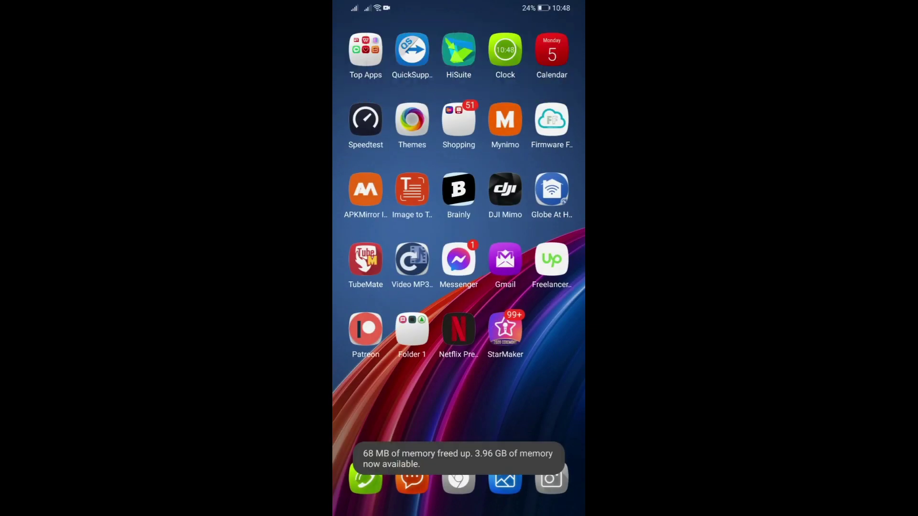
left_click(505, 259)
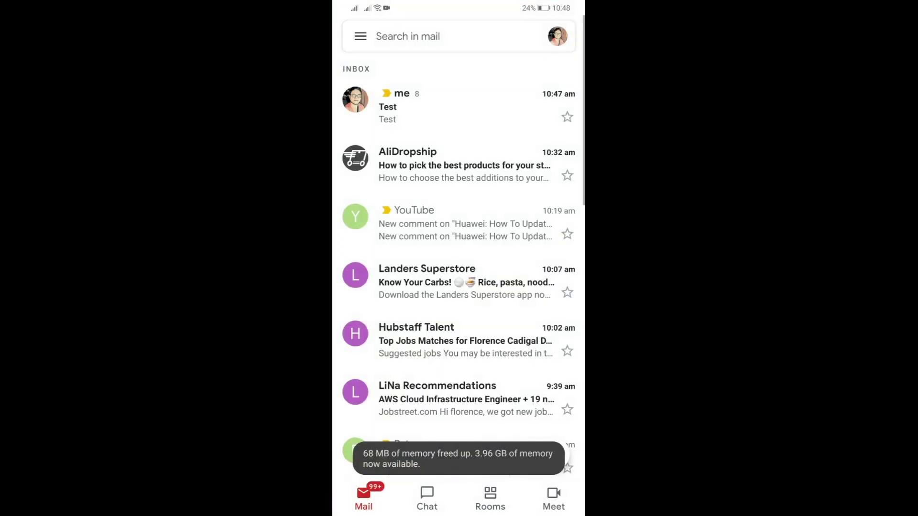
left_click(459, 105)
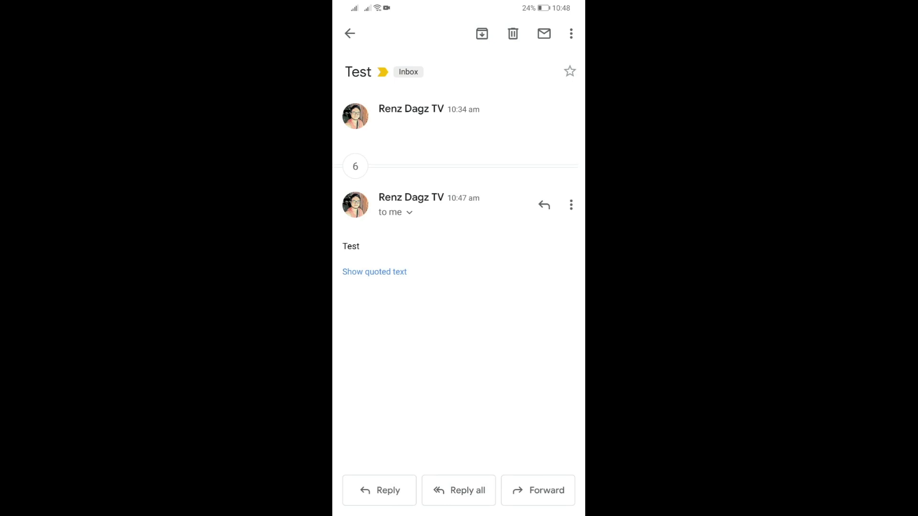
left_click(379, 490)
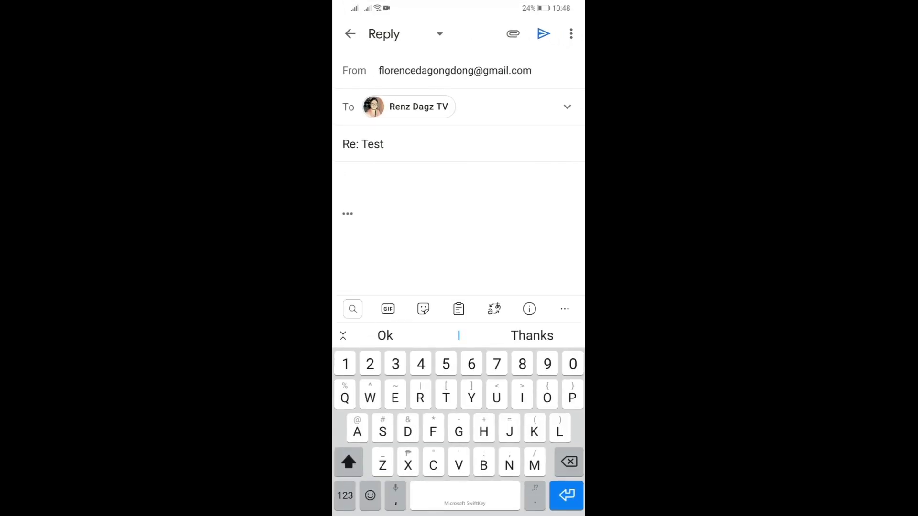
type("Test")
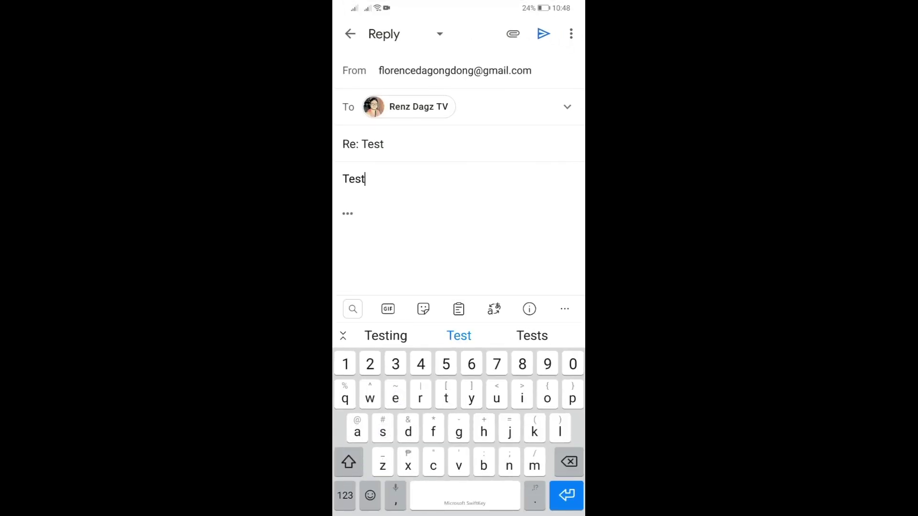
left_click(543, 34)
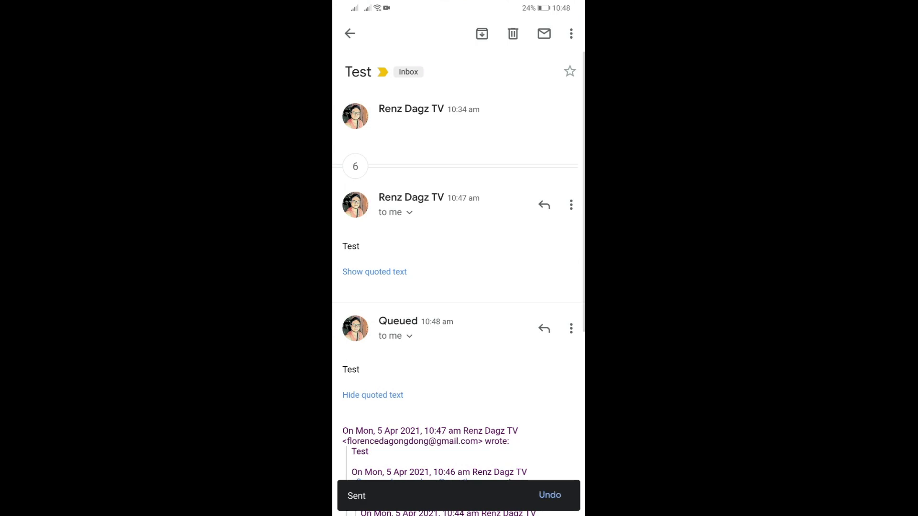
key("super")
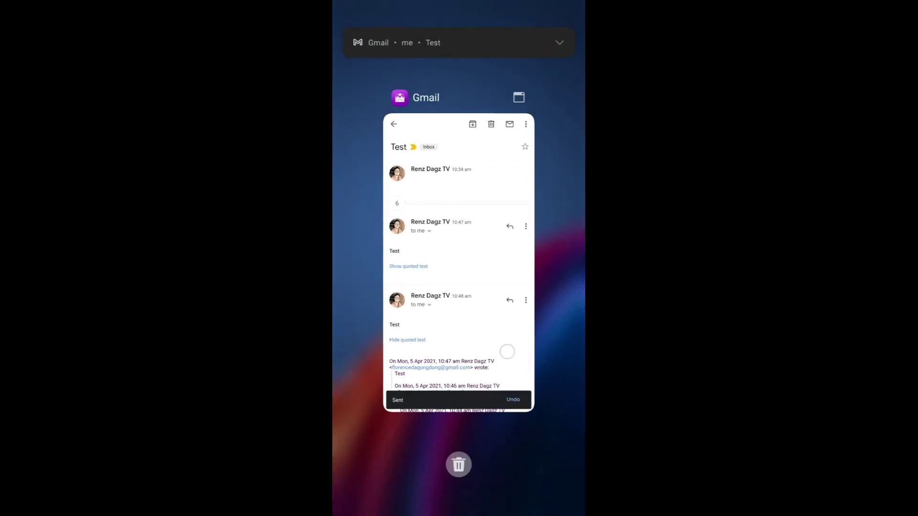
left_click_drag(459, 258, 459, 108)
left_click(560, 43)
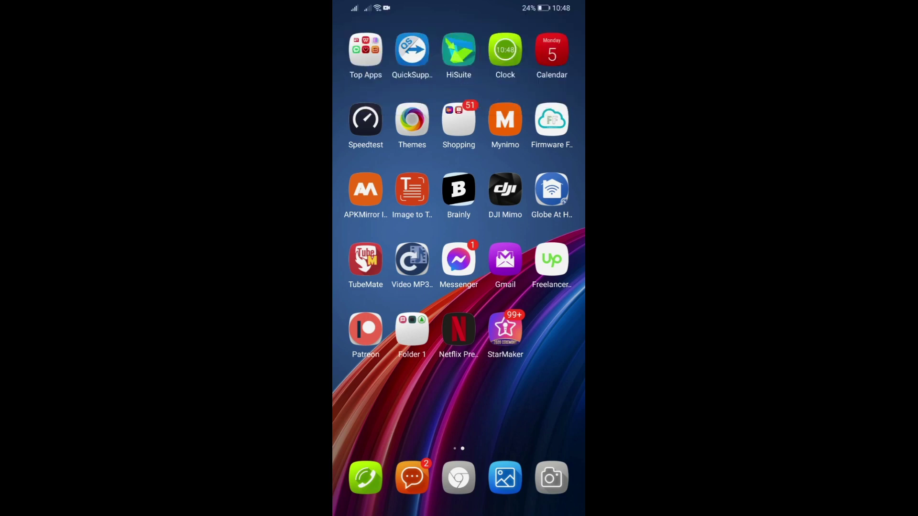
Swipe back to the first home screen page with the clock widget.
left_click_drag(372, 258, 546, 258)
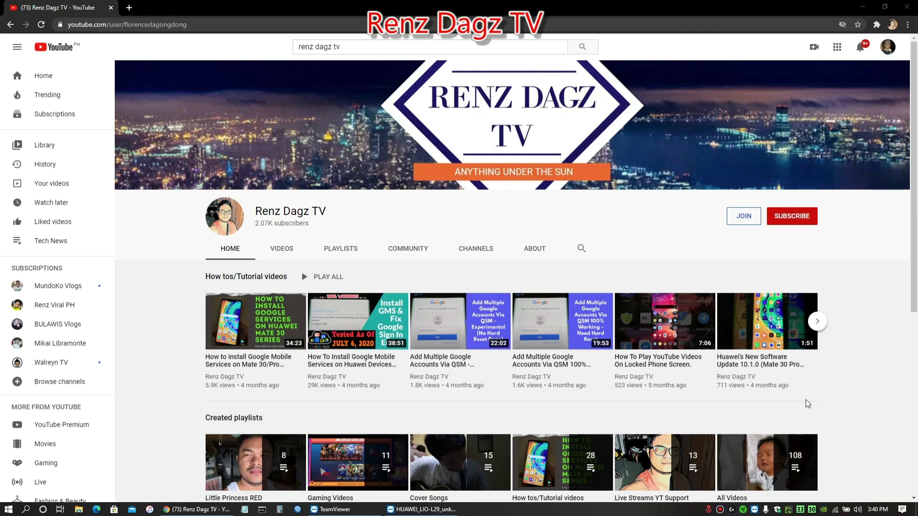
Subscribe to Renz Dagz TV with All notifications, then return to the HUAWEI phone mirror.
left_click(789, 216)
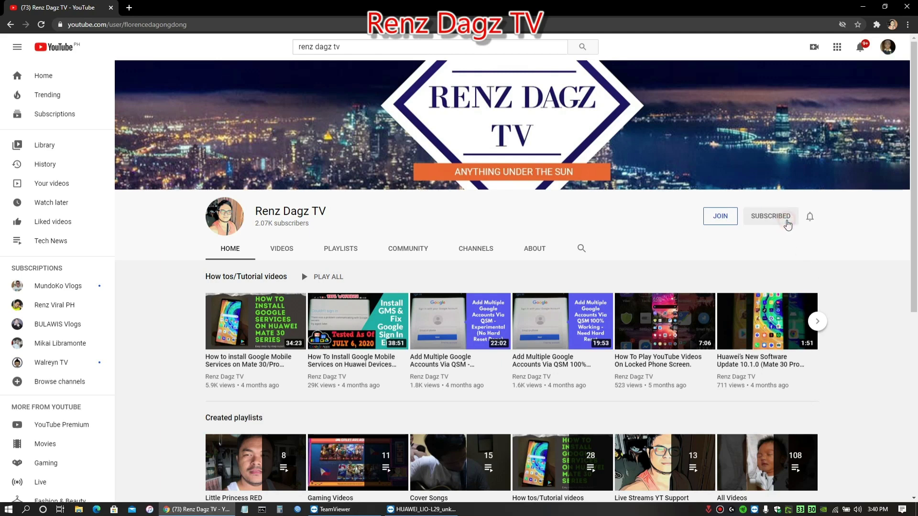
left_click(809, 216)
left_click(825, 239)
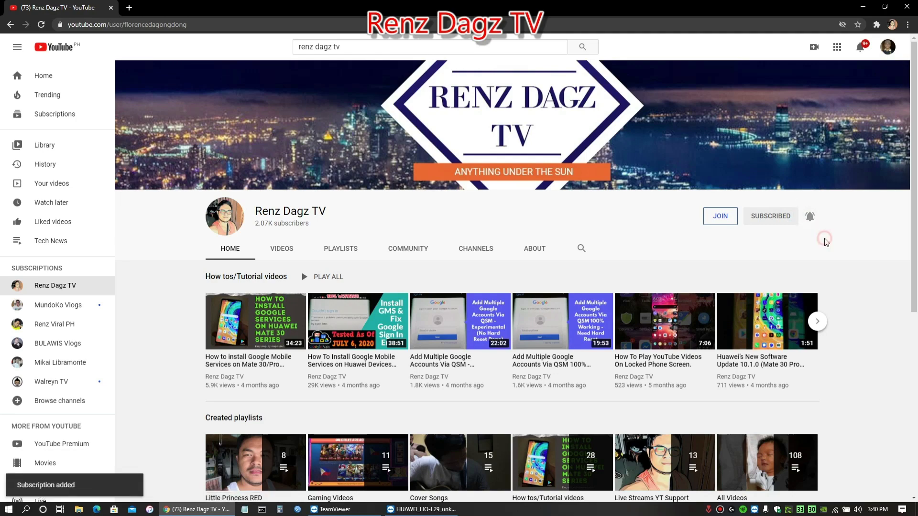
left_click(862, 6)
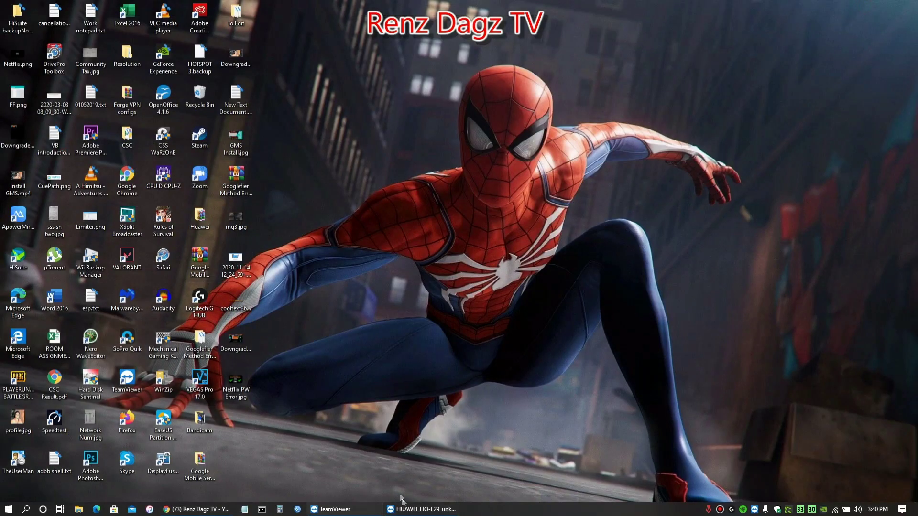
left_click(419, 510)
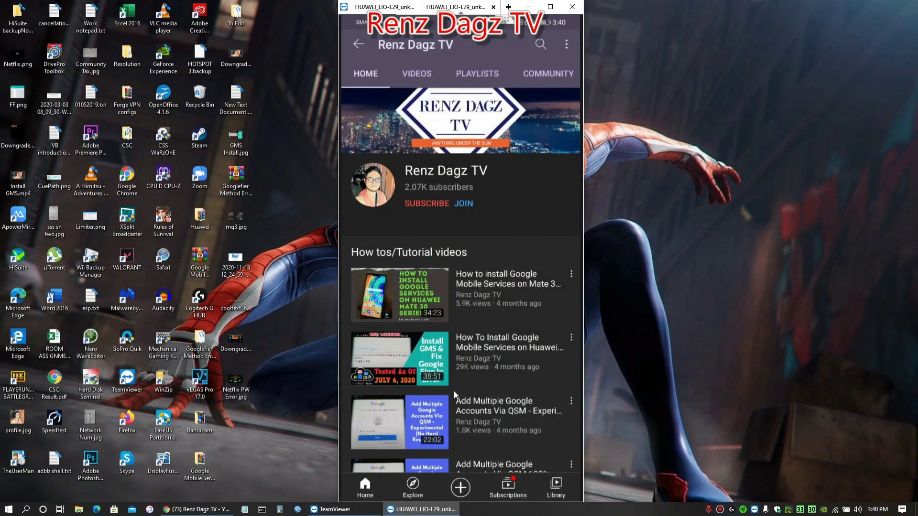